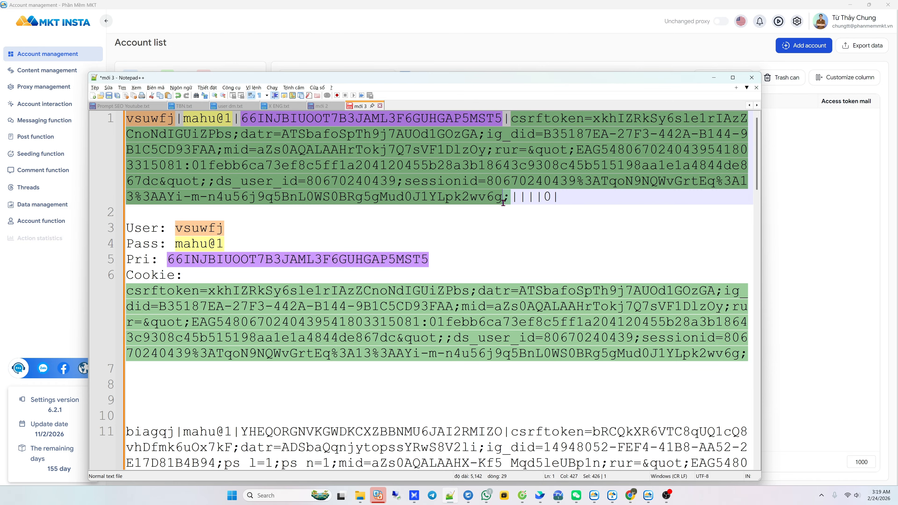
Select the username, then extend the line 4 'Pass' label to read 'Password:'
double_click(150, 118)
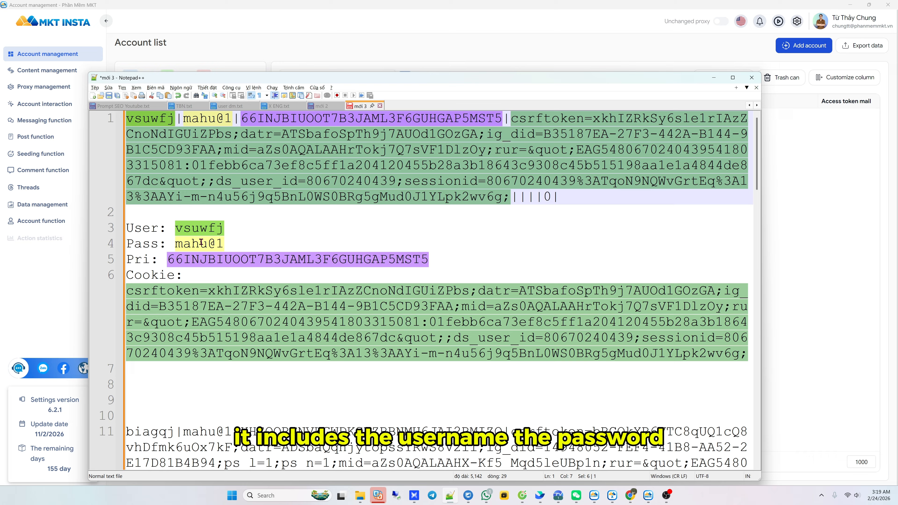
click(159, 243)
text(word)
Highlight the Pri label and 2FA key on line 5, then the cookie on line 6
double_click(154, 259)
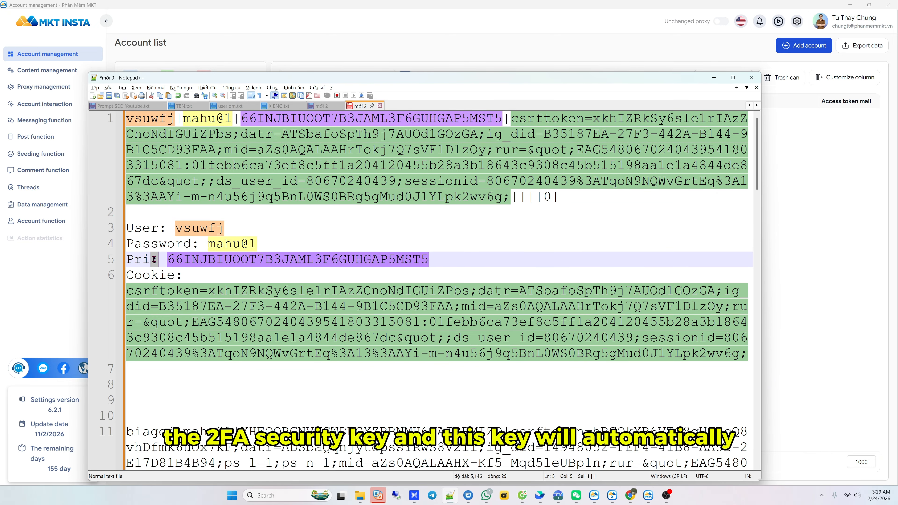
double_click(146, 260)
double_click(216, 259)
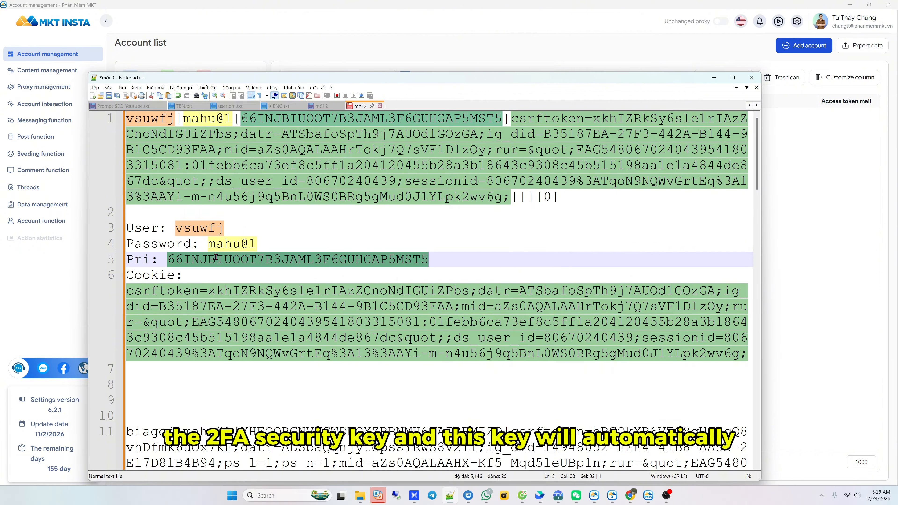
click(335, 268)
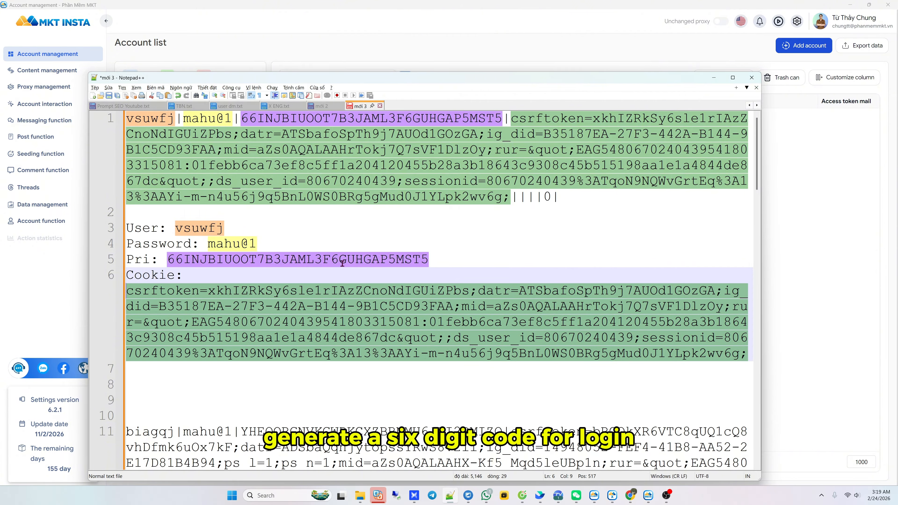
double_click(344, 261)
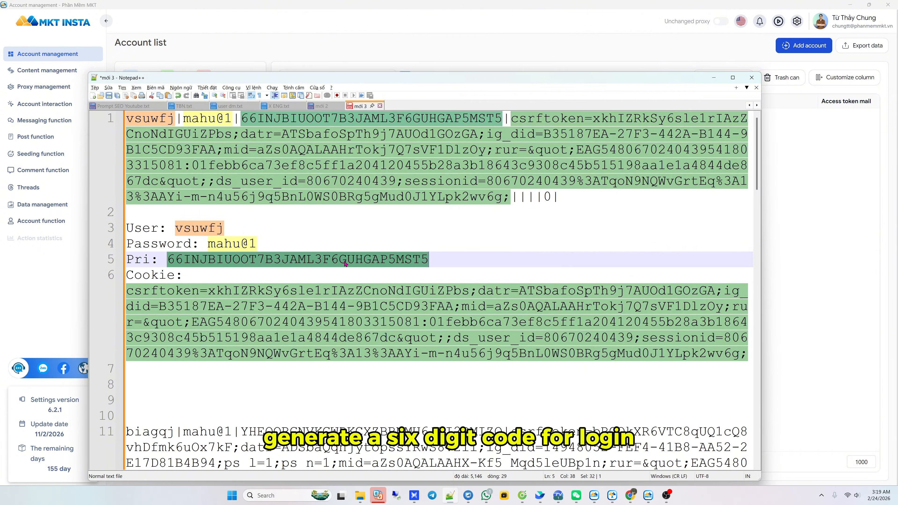
click(405, 306)
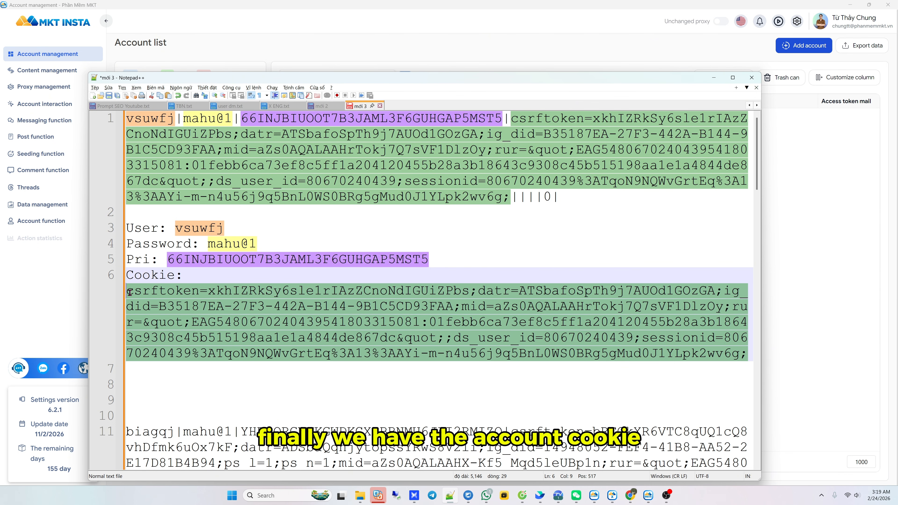
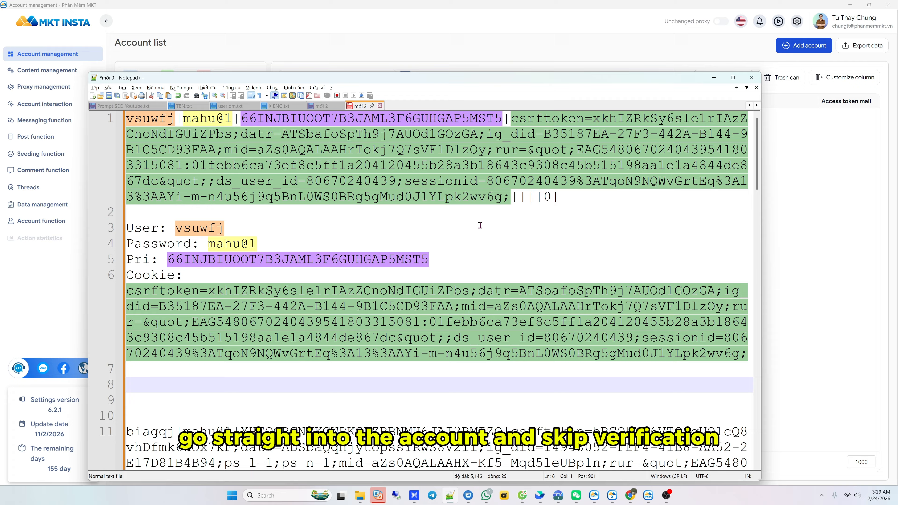
Copy line 1's full pipe-separated account string, then open MKT Insta's Add account dialog
click(534, 232)
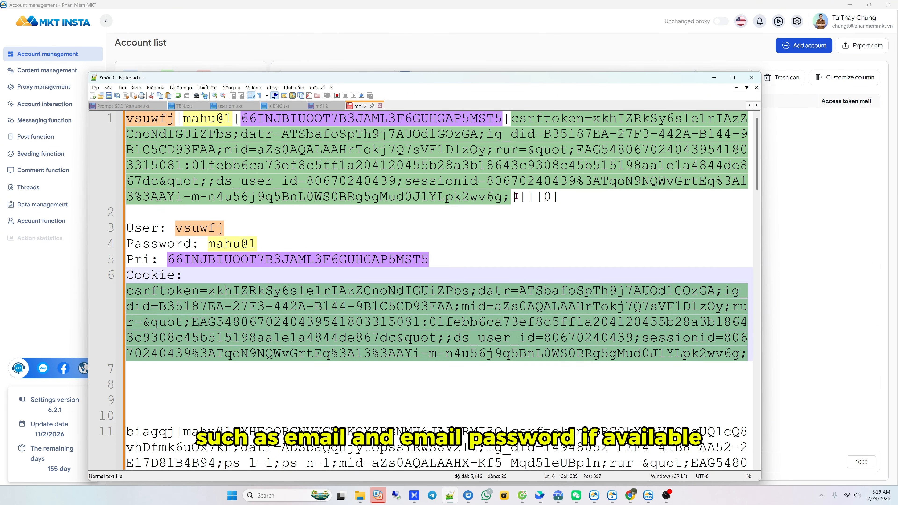
click(534, 198)
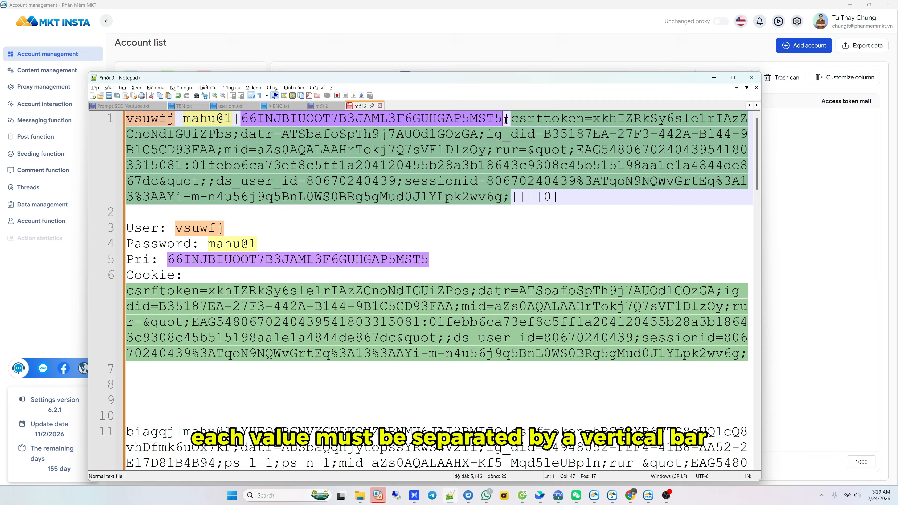
drag(127, 118, 507, 197)
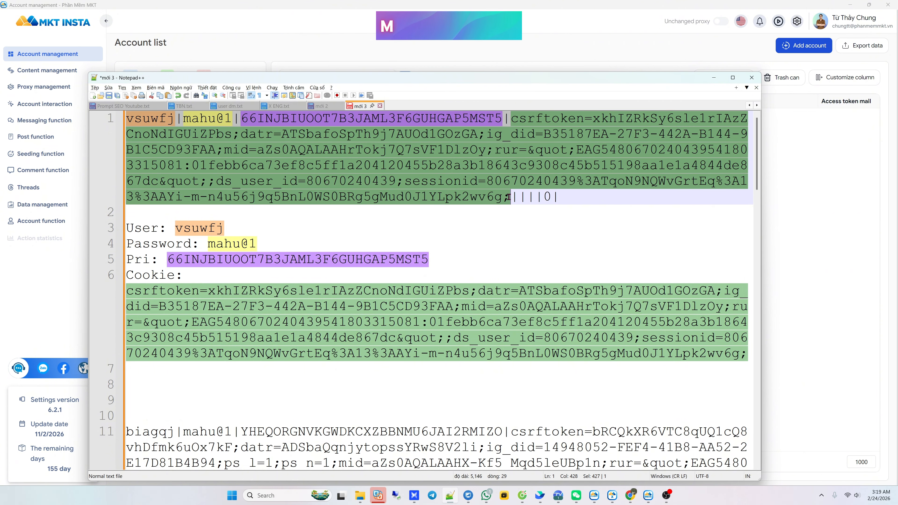
right_click(472, 172)
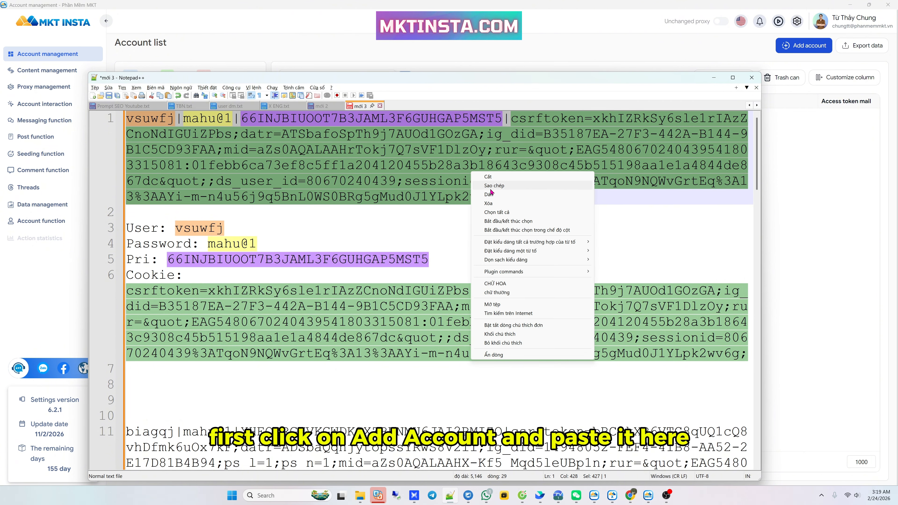
click(491, 188)
click(776, 113)
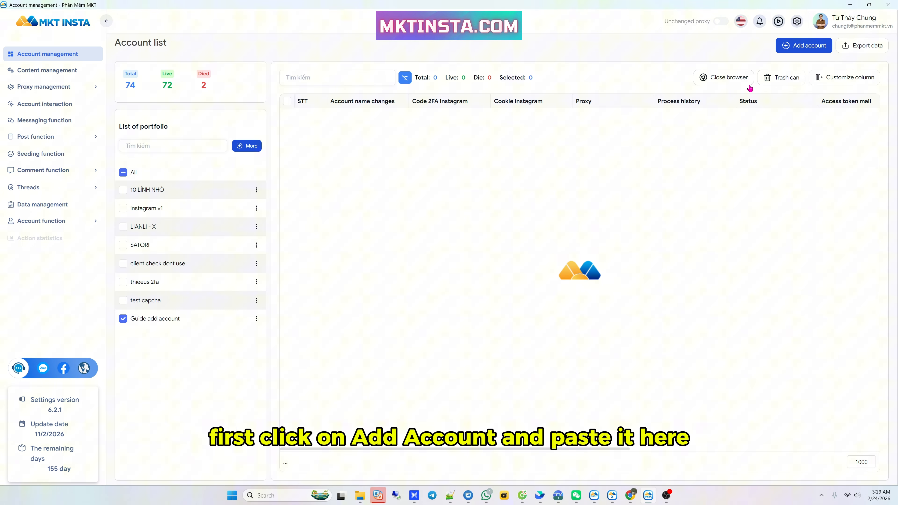
click(806, 49)
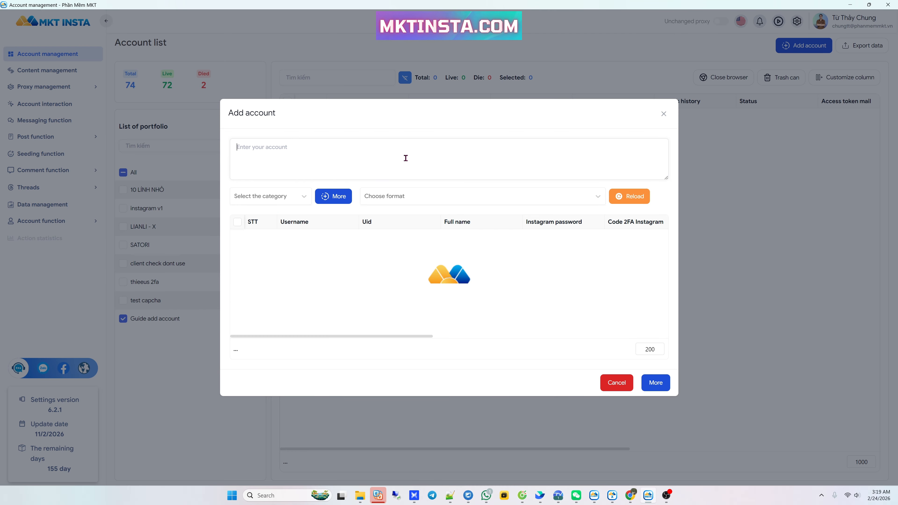
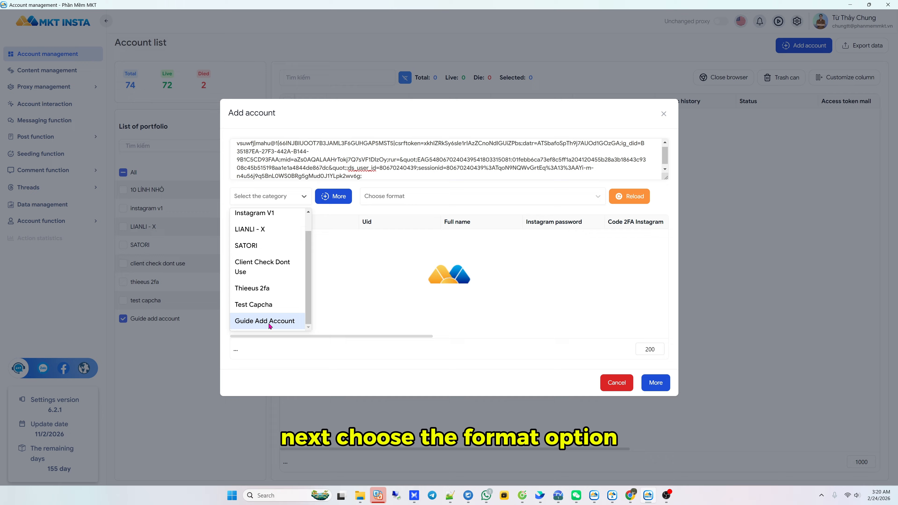
File the account under Guide Add Account and choose the Optional custom field format
click(253, 322)
click(413, 198)
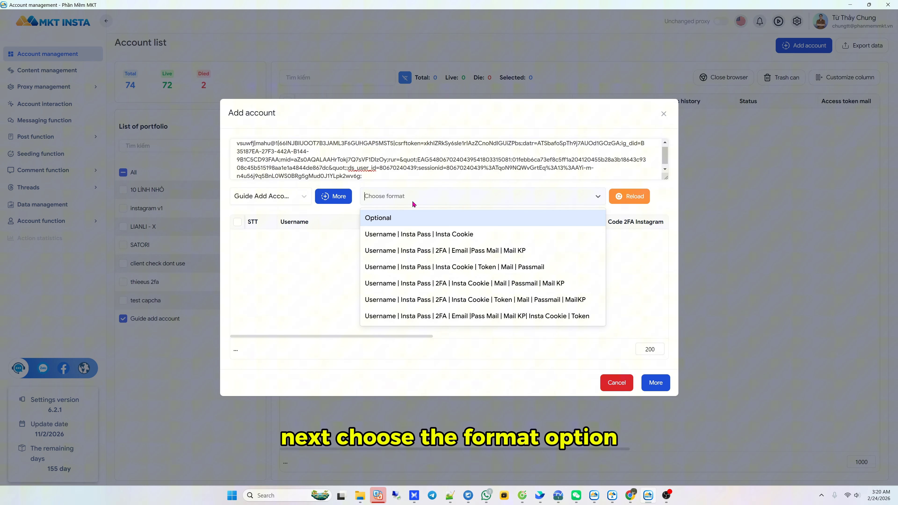
click(389, 217)
Map the format fields to Username and Instagram password, moving on to the third field
click(272, 211)
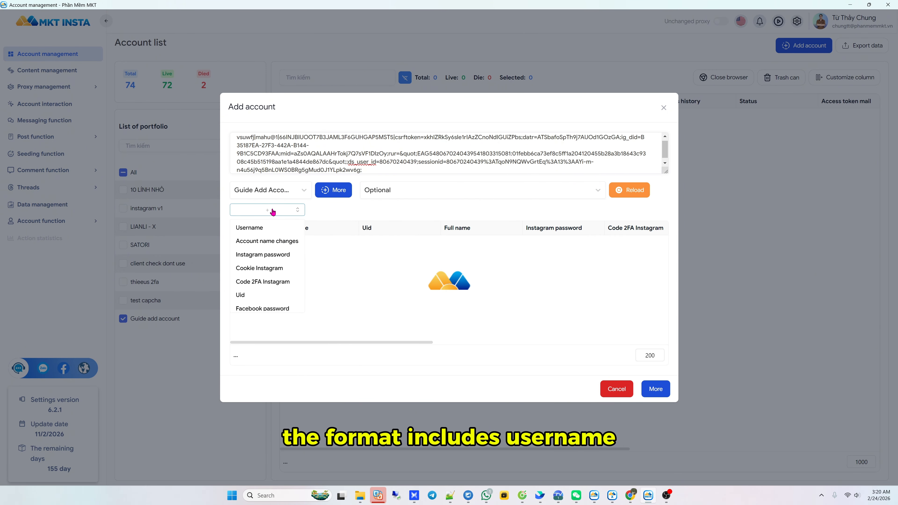
click(255, 228)
click(298, 212)
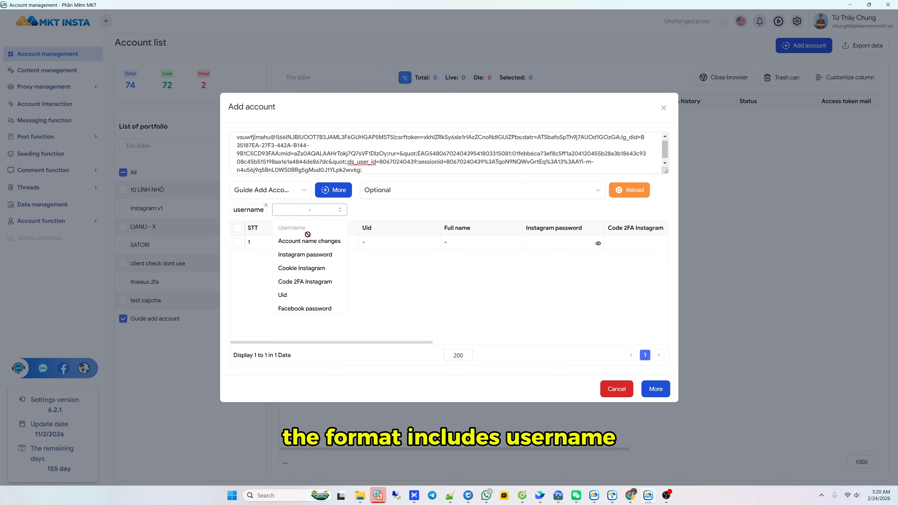
click(296, 259)
click(369, 210)
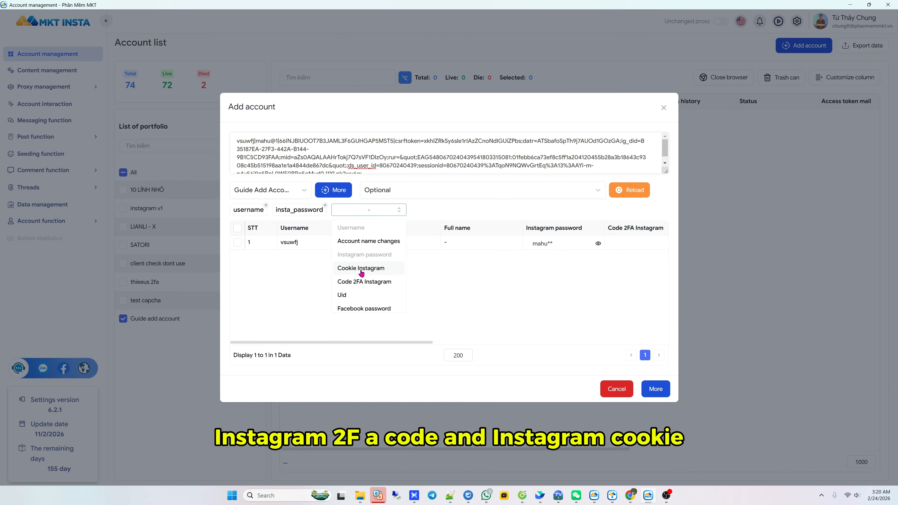
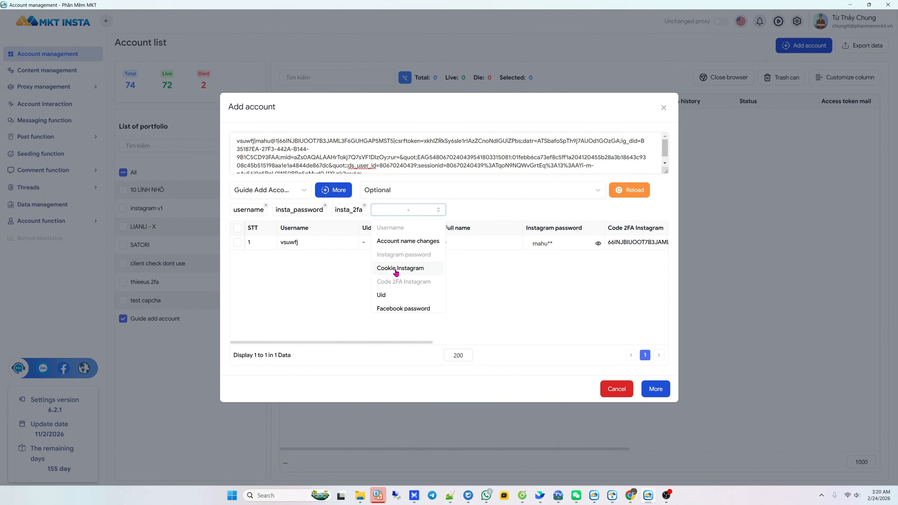
Add the Cookie Instagram field as the fourth mapped part, after insta_2fa
click(396, 270)
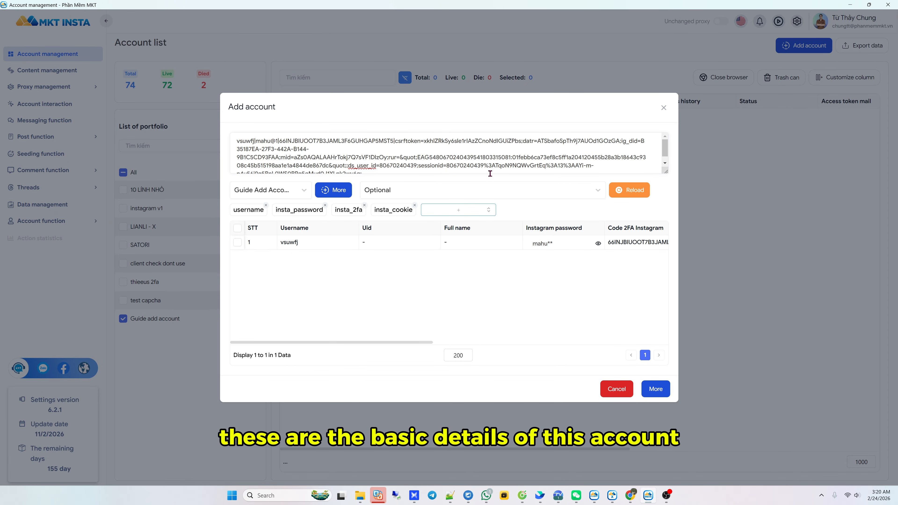
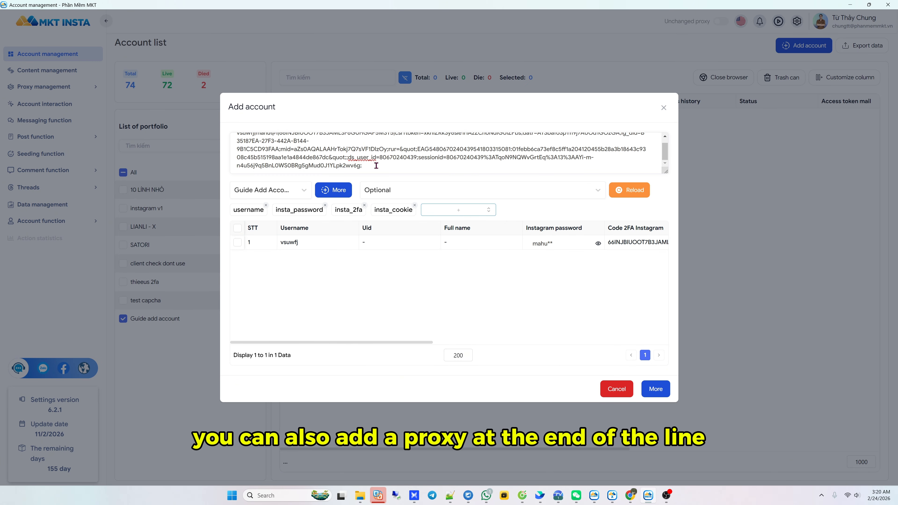
Save the pasted Instagram account to the MKT Insta account list
click(367, 166)
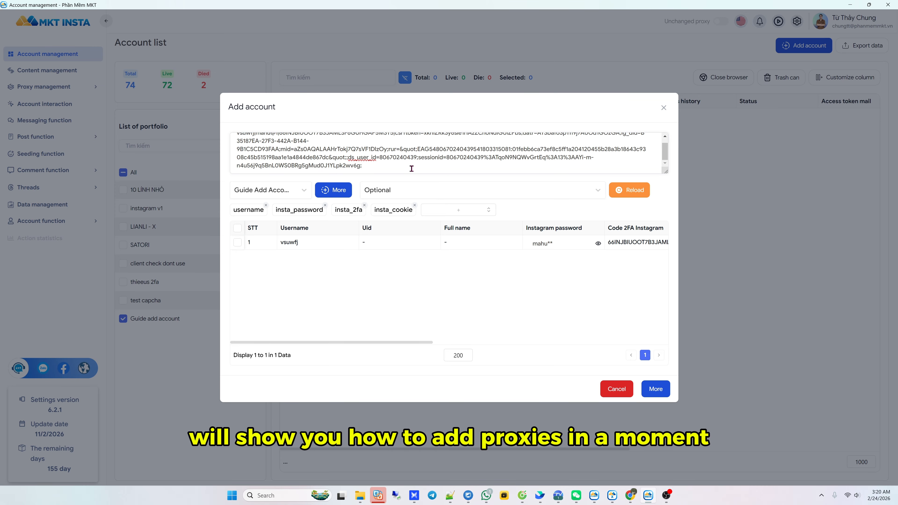
click(655, 389)
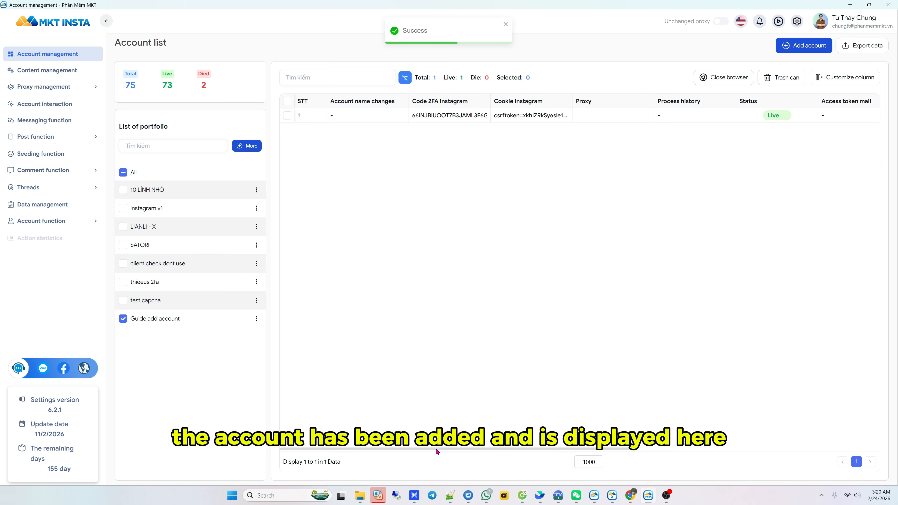
mouse_move(436, 450)
mouse_down()
mouse_move(536, 450)
mouse_move(433, 449)
mouse_up()
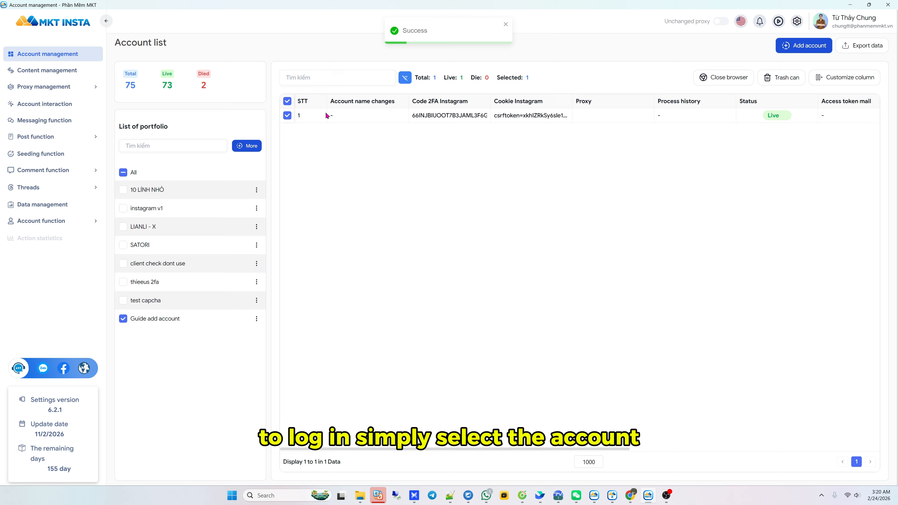
Launch Log in account > Login Instagram for the newly added account
right_click(311, 115)
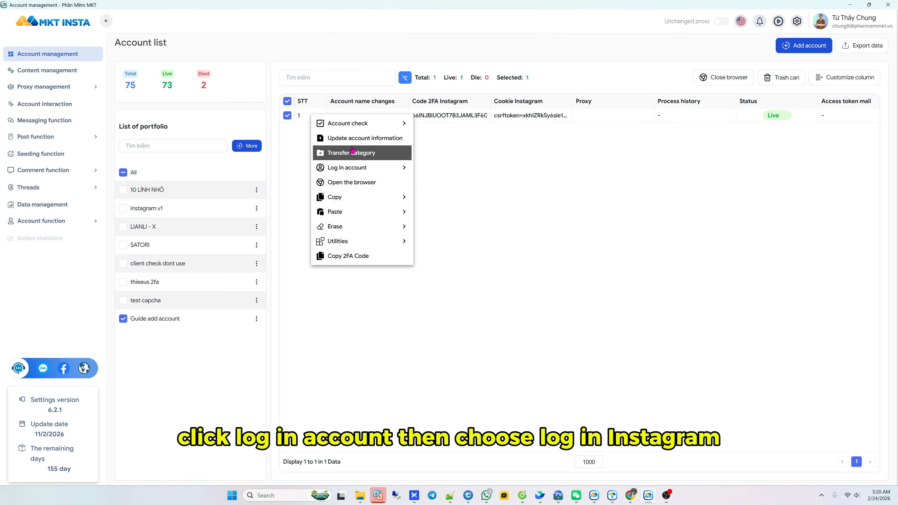
mouse_move(364, 168)
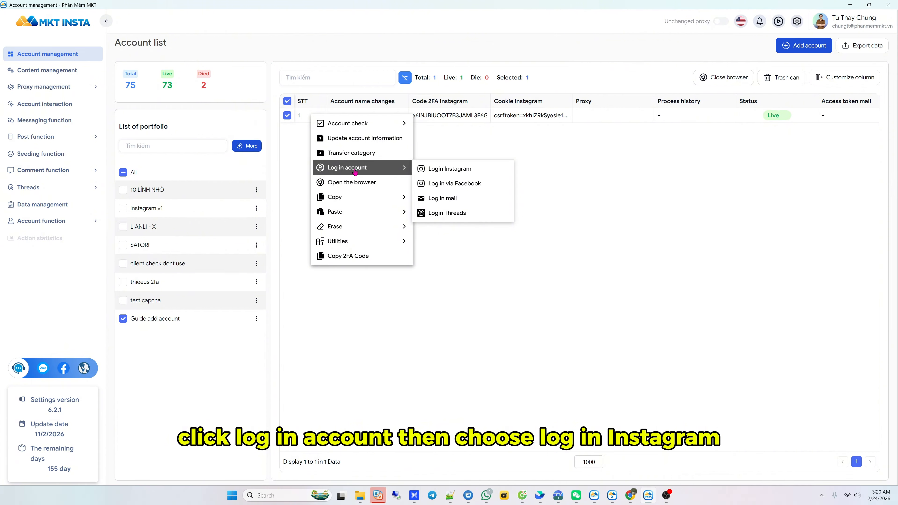
click(451, 172)
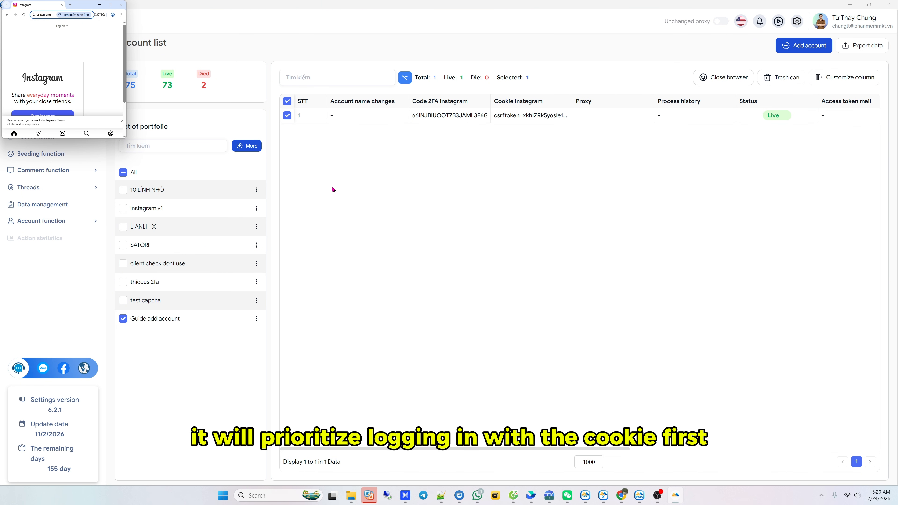
Center the login browser and let the cookie login reach the Instagram feed
drag(78, 12, 370, 195)
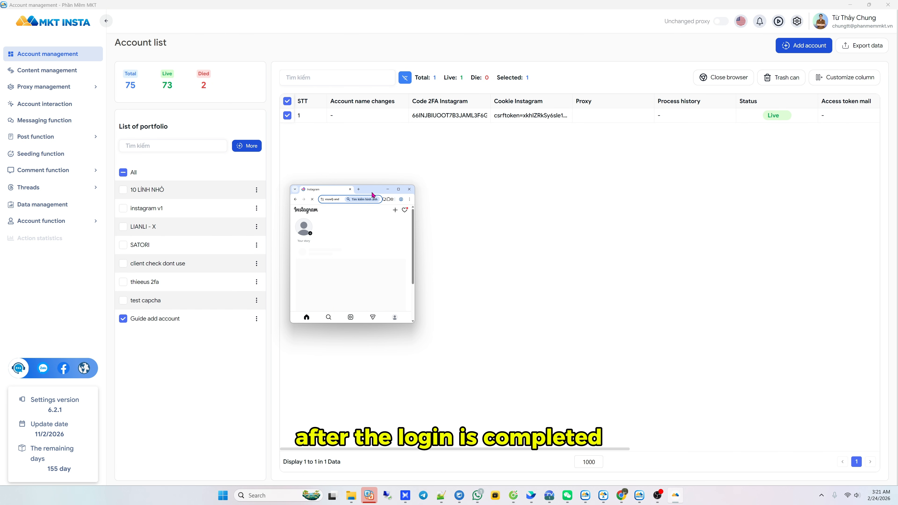
mouse_move(449, 449)
mouse_down()
mouse_move(672, 453)
mouse_move(447, 447)
mouse_up()
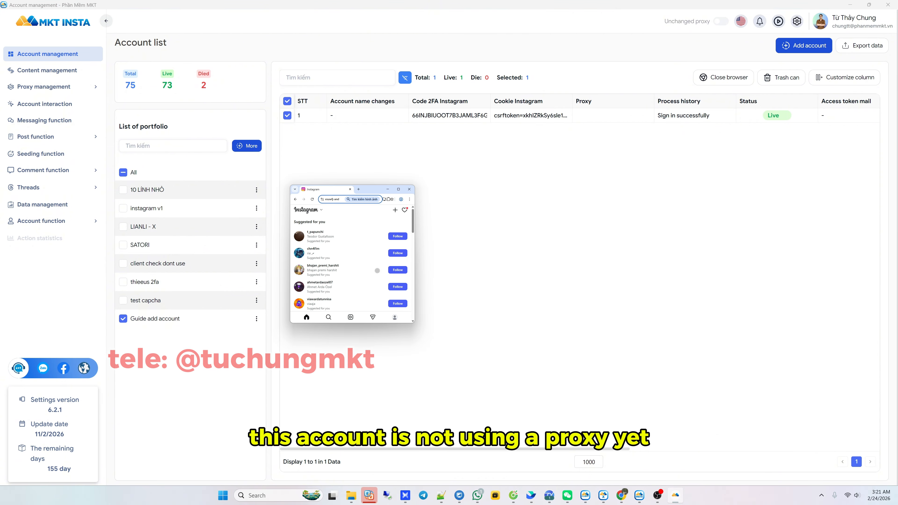
Search 'my ip' in a new tab and check the Hanoi IP on WhatIsMyIP.com
click(358, 189)
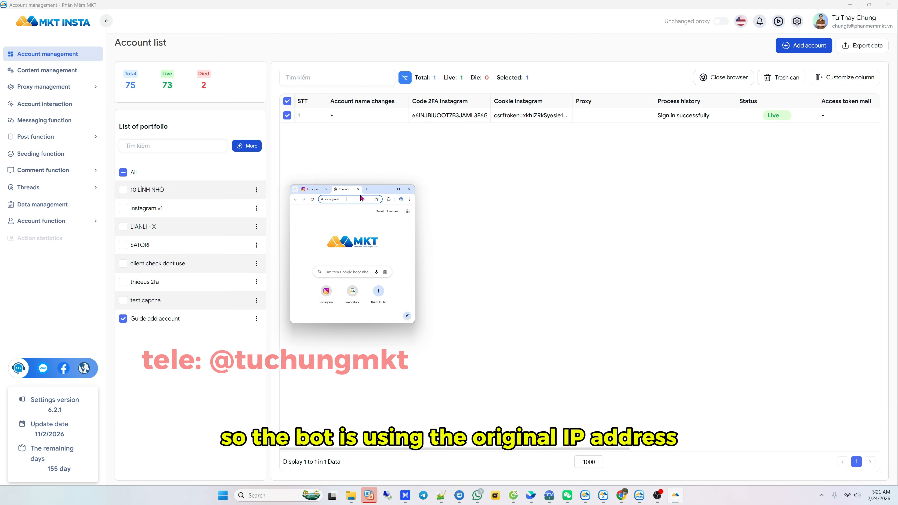
text(my i)
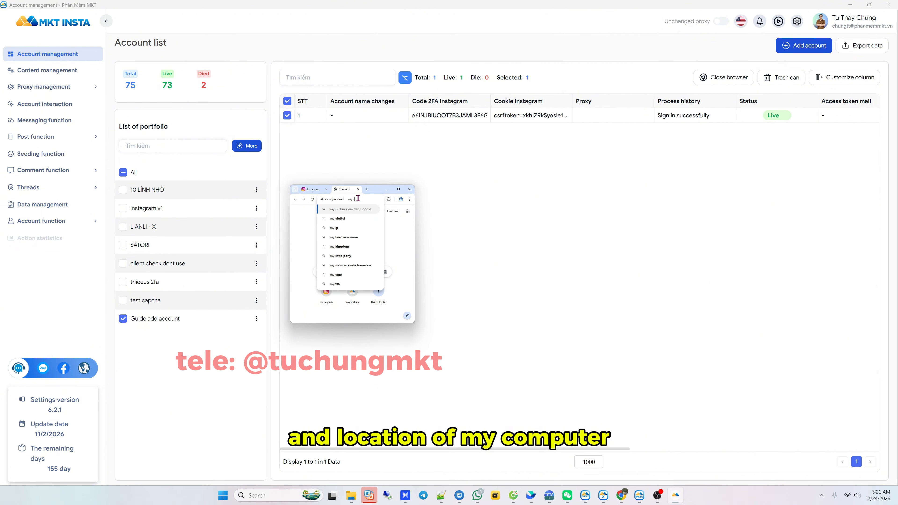
text(p)
key(Return)
click(329, 257)
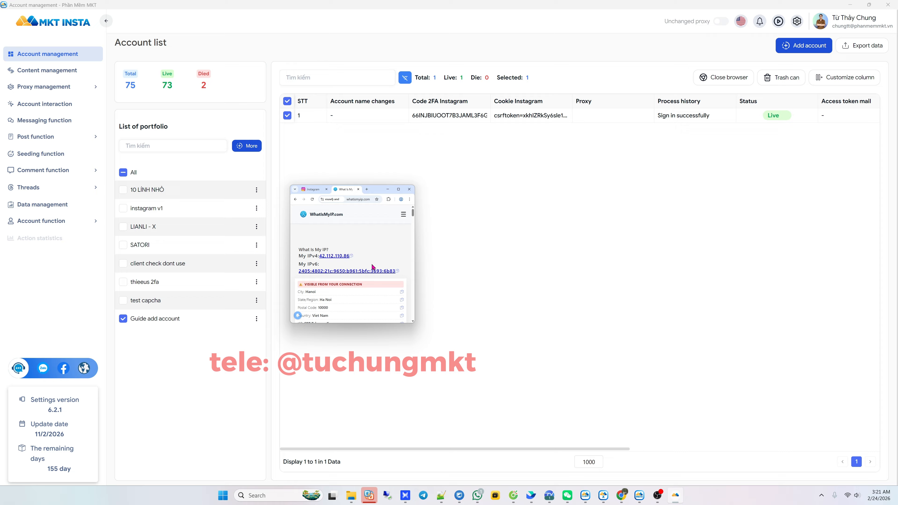
scroll(325, 297, down, 2)
scroll(337, 223, down, 2)
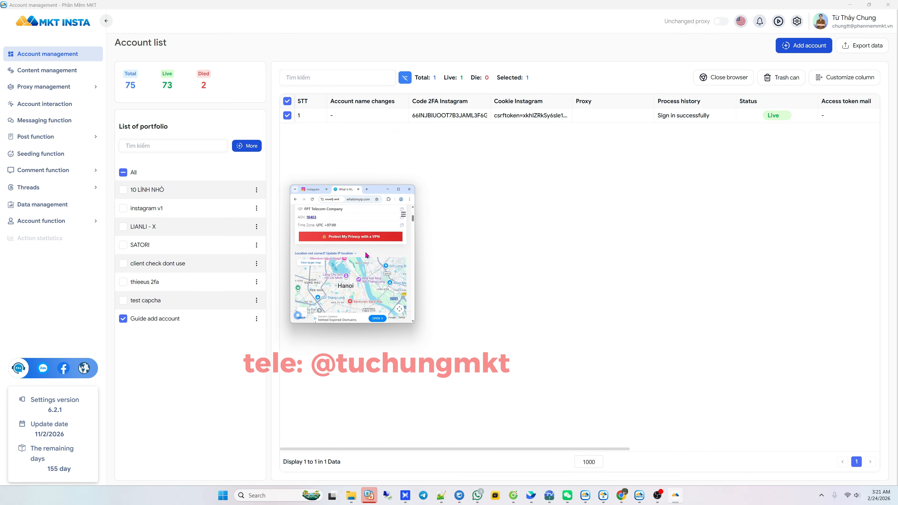
Return to the Instagram tab and close the account's login browser
click(313, 189)
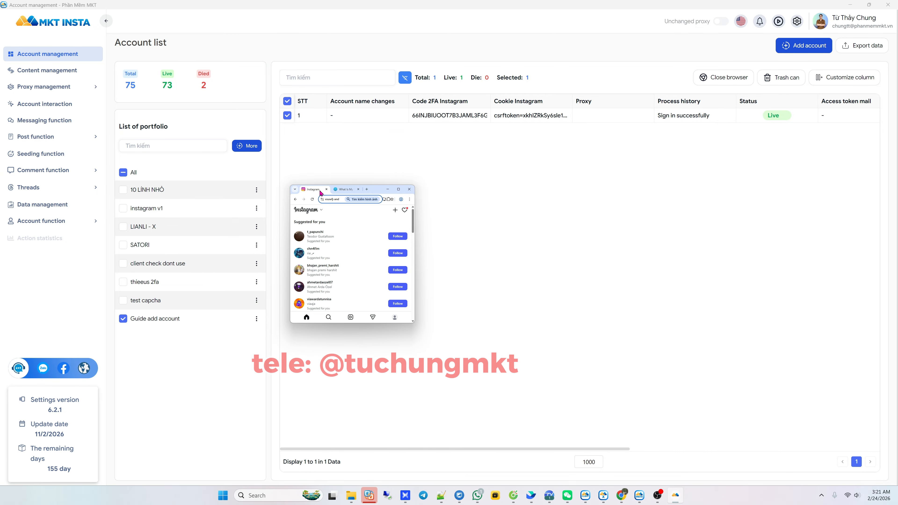
click(409, 189)
click(724, 77)
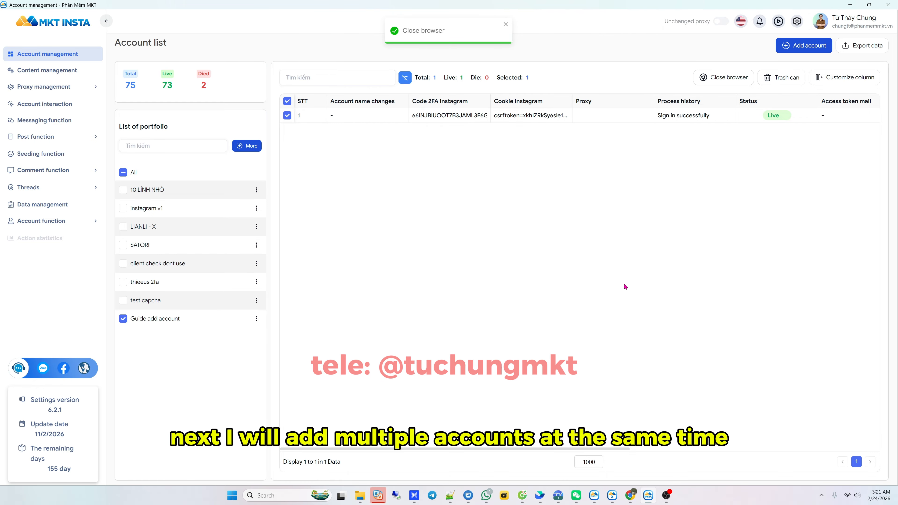
Bring up the Notepad++ file listing the bulk account lines with cookies
click(449, 499)
scroll(325, 282, down, 4)
scroll(254, 299, up, 2)
click(156, 281)
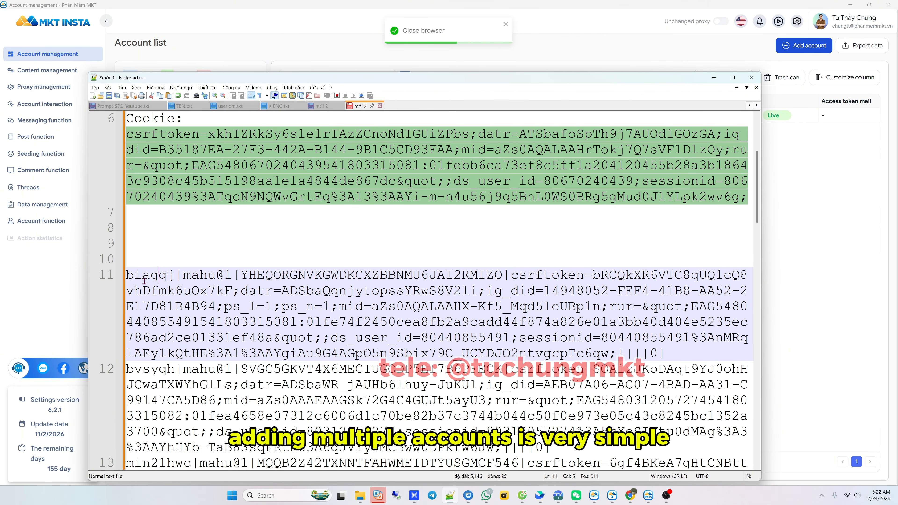
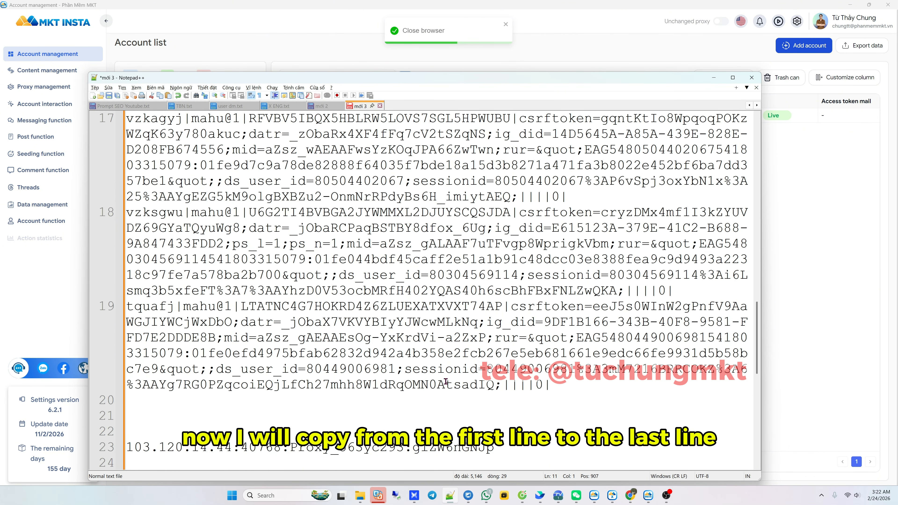
Select account lines 11–19 in the Notepad++ 'mới 3' file and bring up the copy options
scroll(446, 382, down, 4)
shift+click(557, 197)
scroll(557, 197, up, 6)
right_click(290, 230)
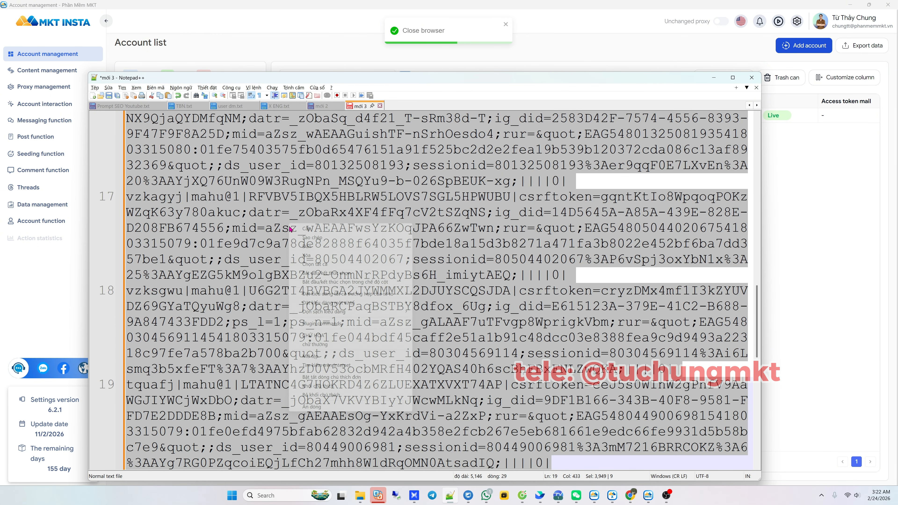
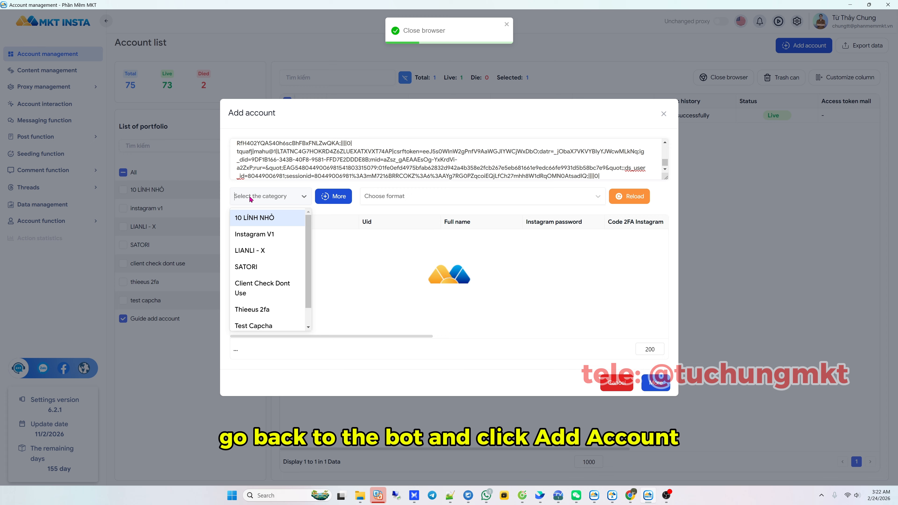
File the pasted accounts under the Guide Add Account category with the Optional data format
scroll(267, 283, down, 2)
click(263, 321)
click(387, 205)
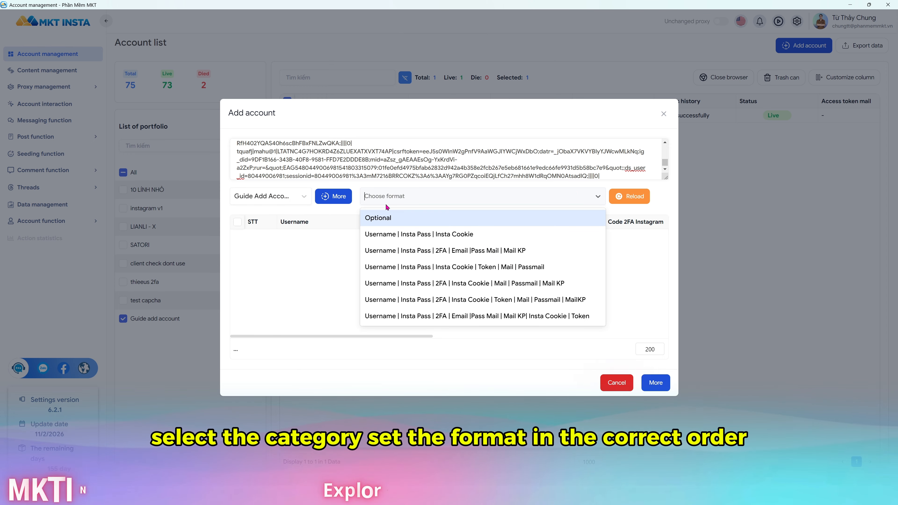
click(386, 218)
Map the columns to username, Instagram password, Code 2FA and Cookie, then save the nine accounts
click(265, 206)
click(254, 230)
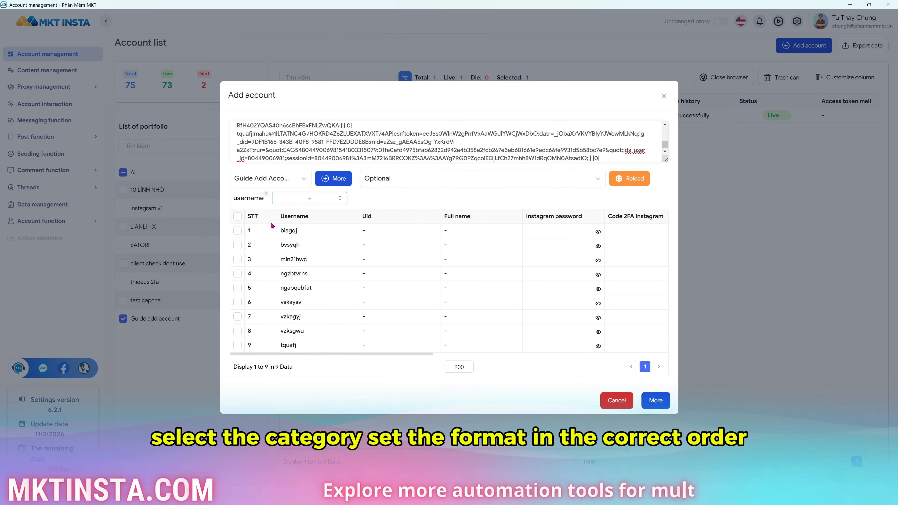
click(309, 199)
click(304, 243)
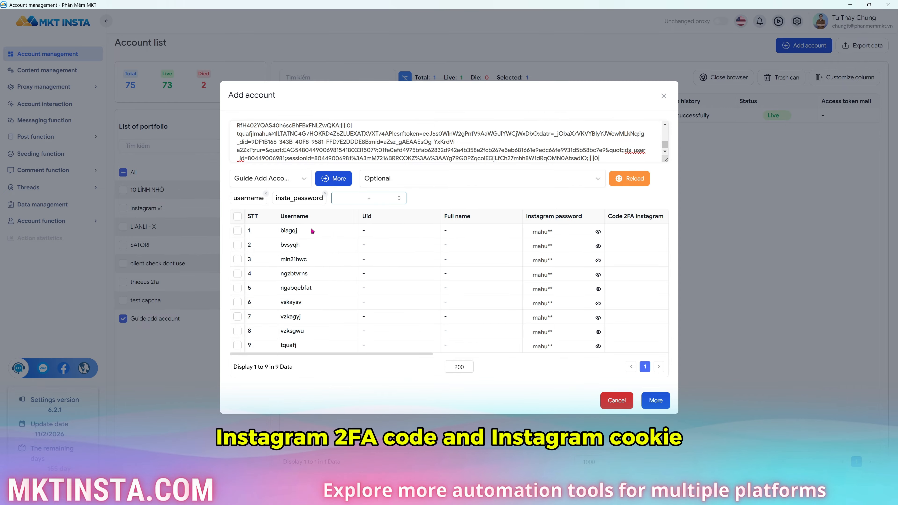
click(353, 198)
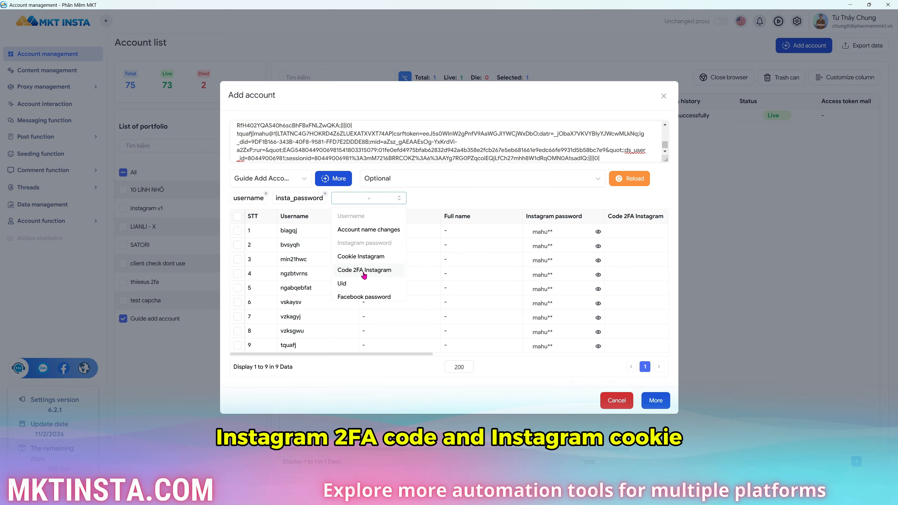
click(365, 270)
click(407, 198)
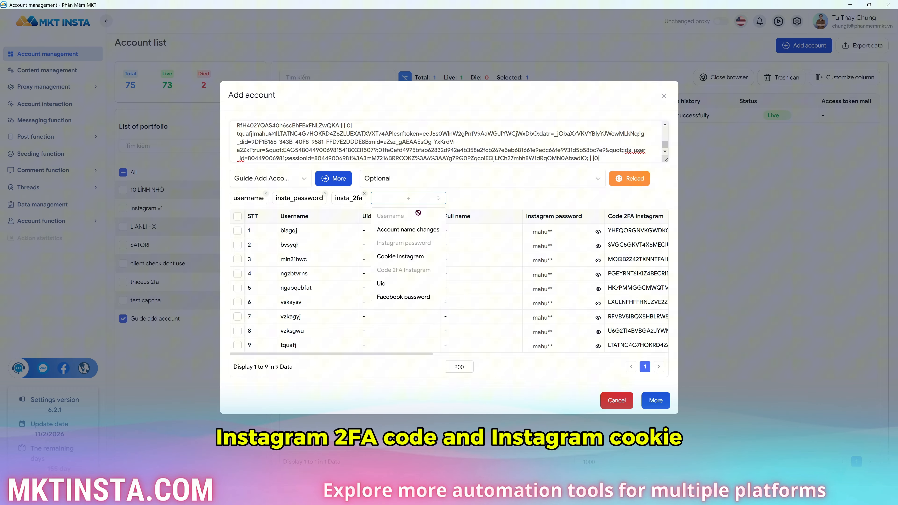
click(402, 257)
drag(427, 354, 647, 354)
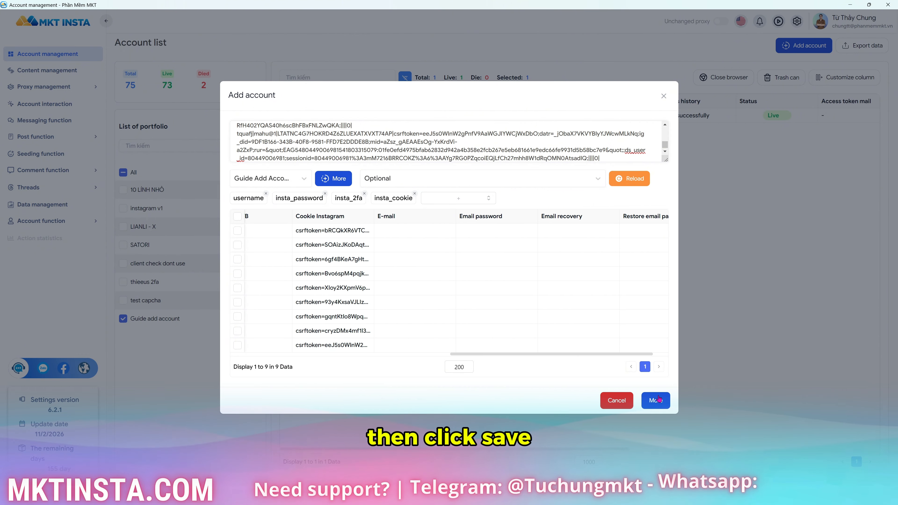
click(657, 401)
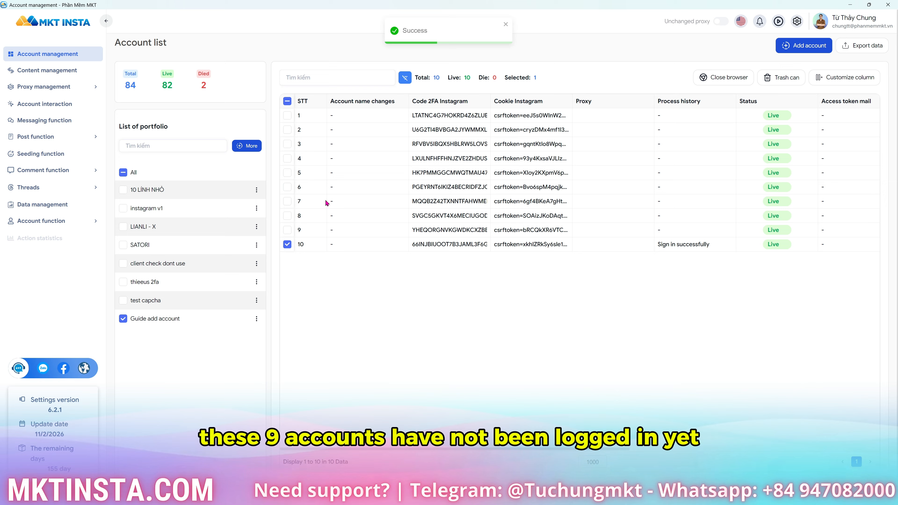
Select the nine new accounts in rows 1–9 and go to Static proxy management
click(287, 244)
click(287, 115)
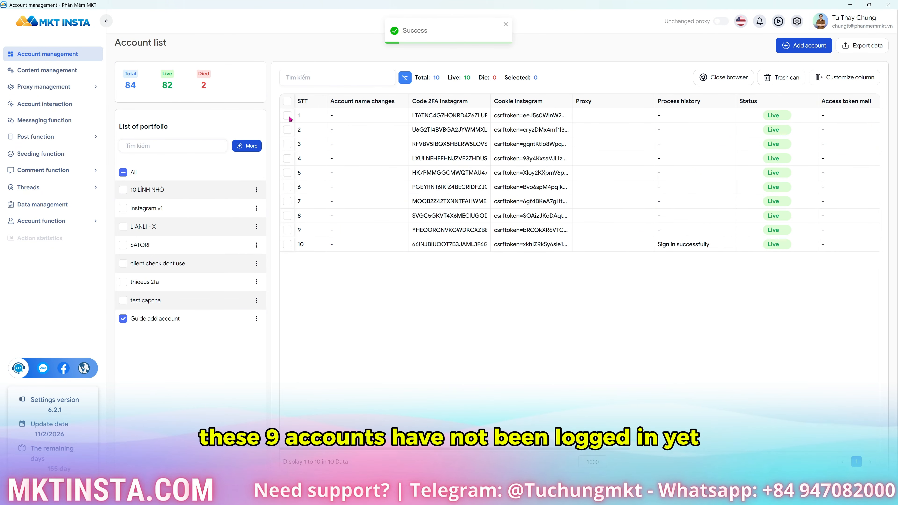
shift+click(288, 230)
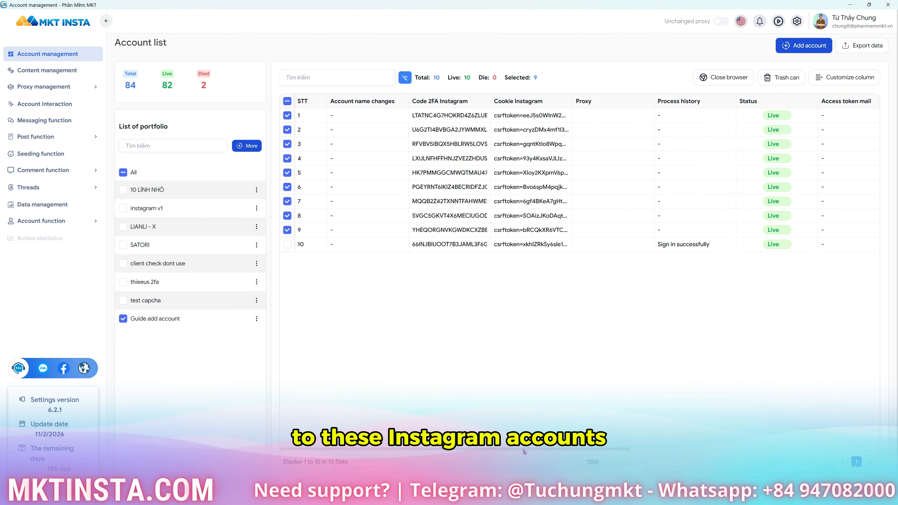
scroll(525, 452, right, 10)
scroll(519, 447, left, 10)
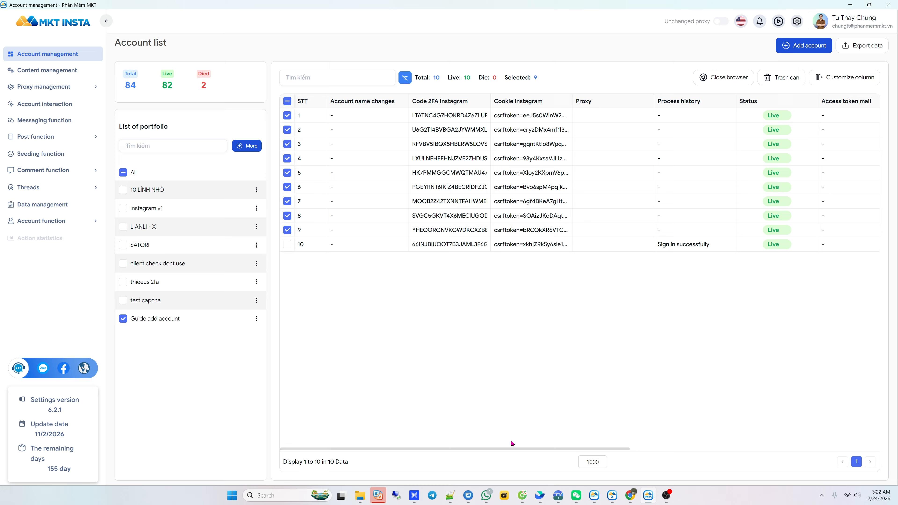
click(79, 89)
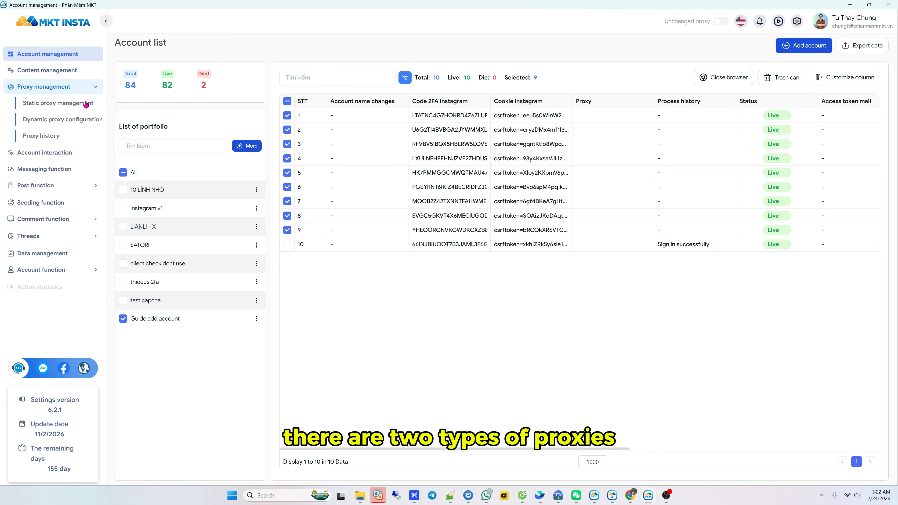
click(69, 103)
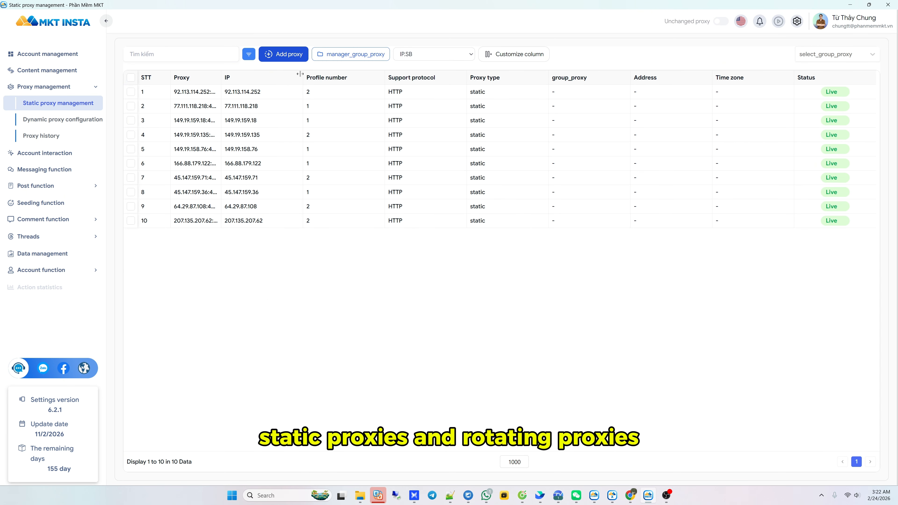
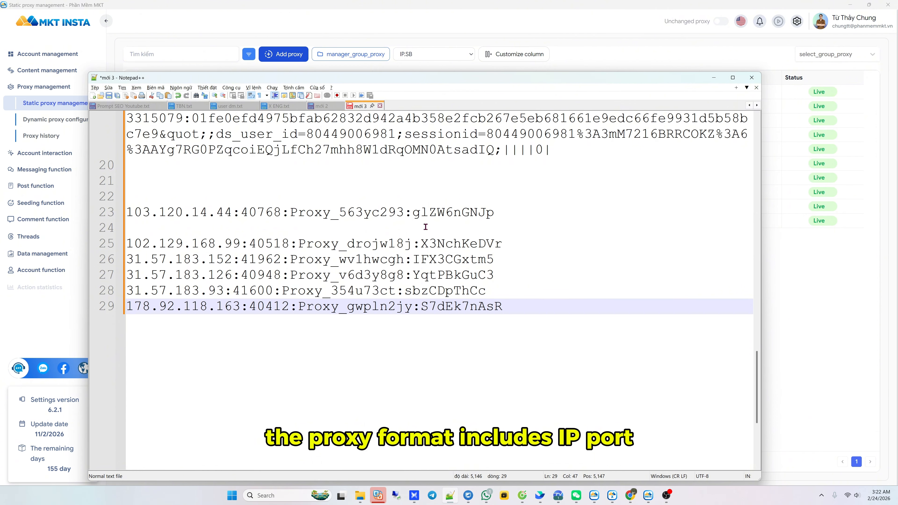
Highlight the first proxy's IP, port 40768, username and password to show the entry format
drag(234, 212, 127, 212)
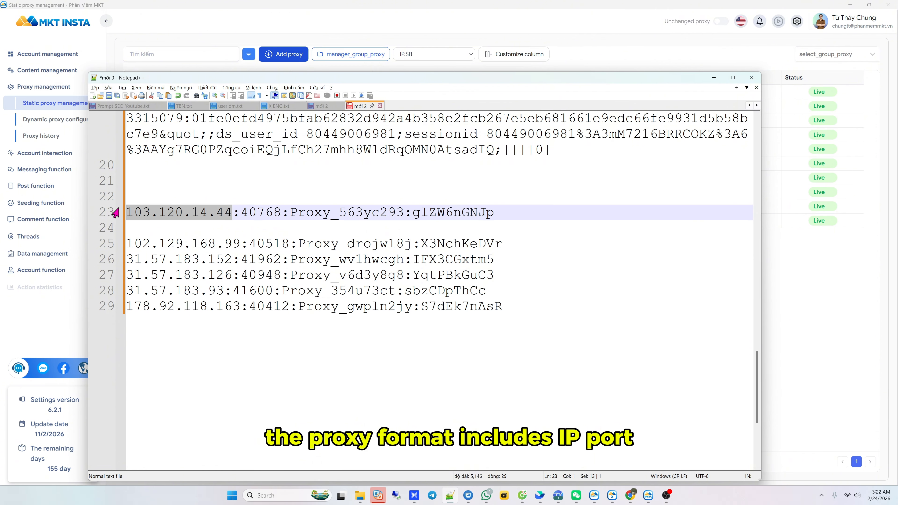
click(243, 210)
double_click(259, 213)
drag(290, 213, 510, 212)
click(414, 211)
key(Down)
key(Down)
key(Down)
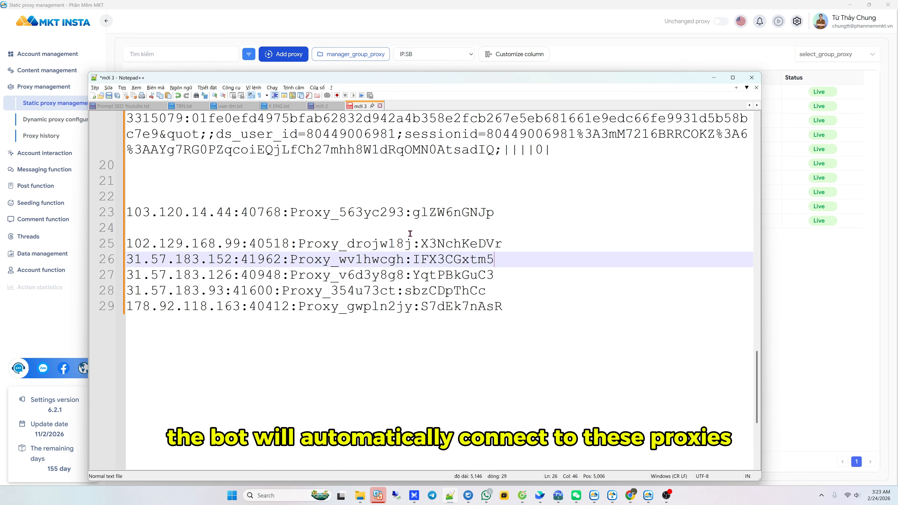
Delete blank line 24 and select the six proxy lines 23–28
click(300, 227)
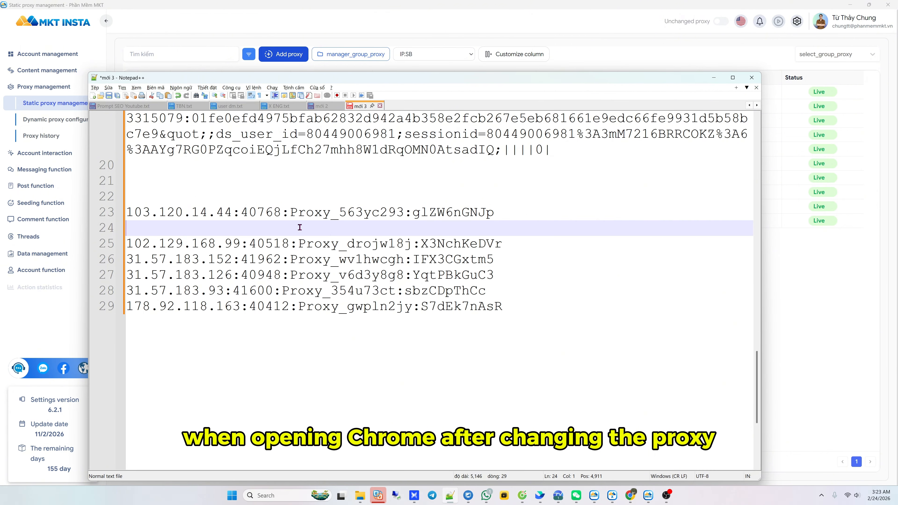
key(BackSpace)
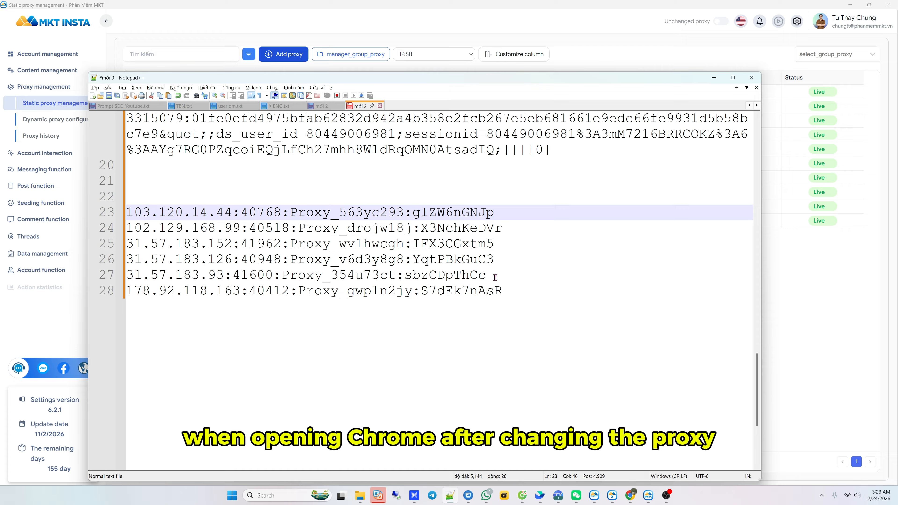
mouse_move(505, 290)
mouse_down()
mouse_move(130, 212)
mouse_move(507, 288)
mouse_up()
key(ctrl+c)
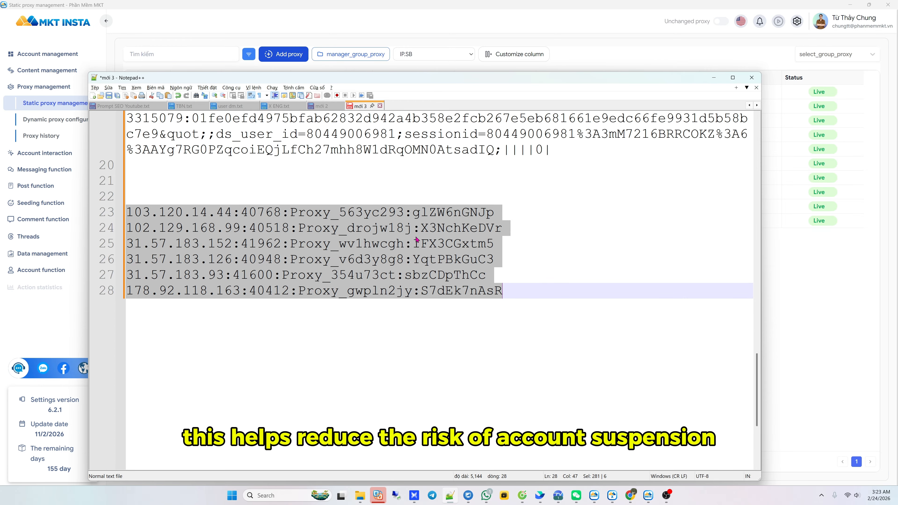
Paste the six proxies as HTTP in Host | Port | User Name | Password format and add them
click(284, 60)
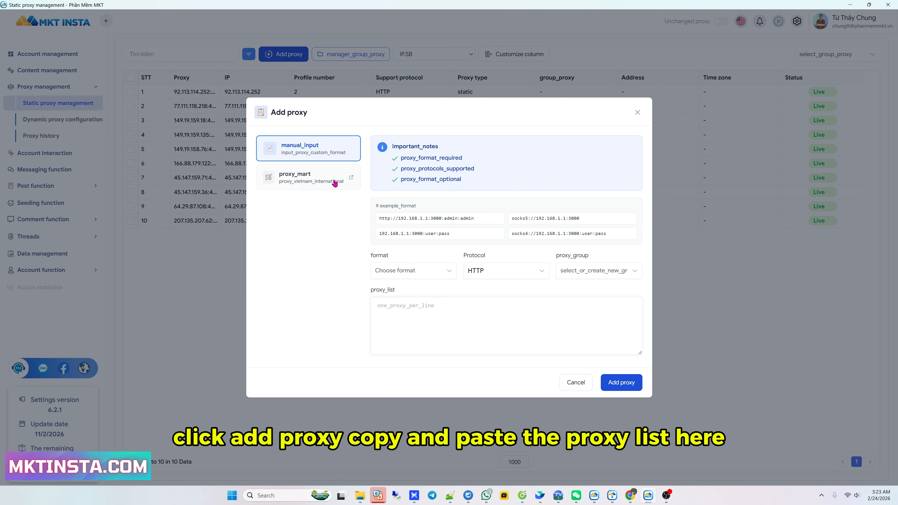
key(ctrl+v)
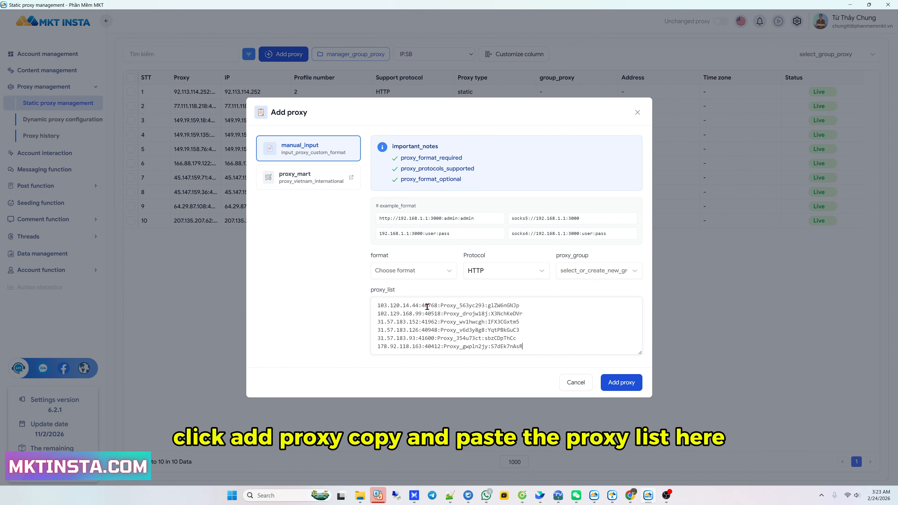
click(421, 272)
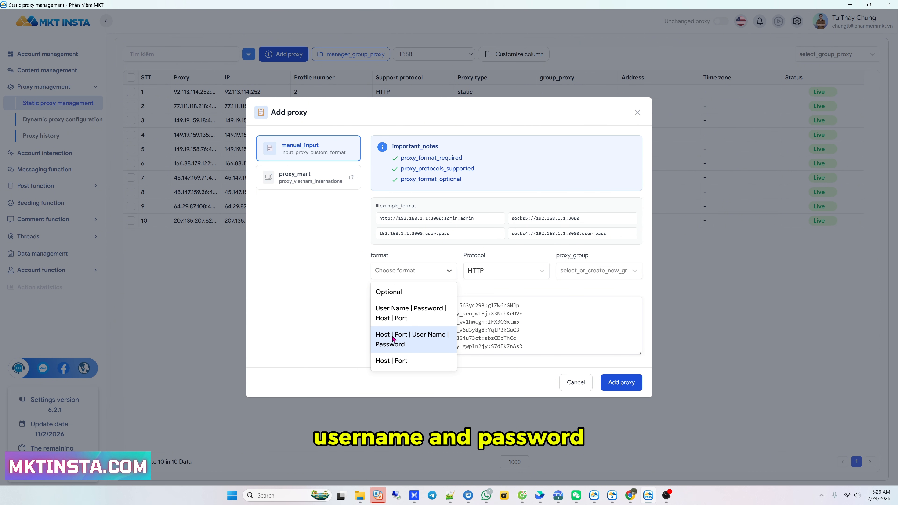
click(431, 340)
click(506, 264)
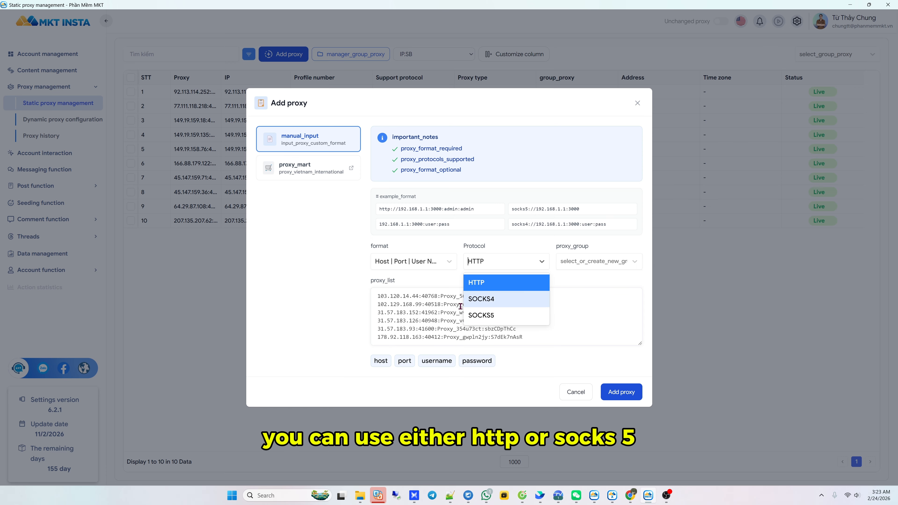
click(487, 283)
click(582, 263)
click(582, 263)
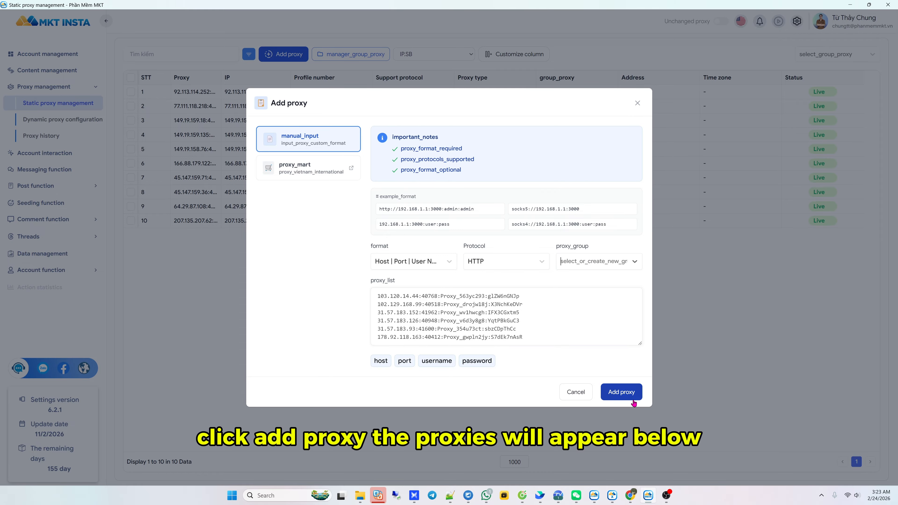
click(625, 393)
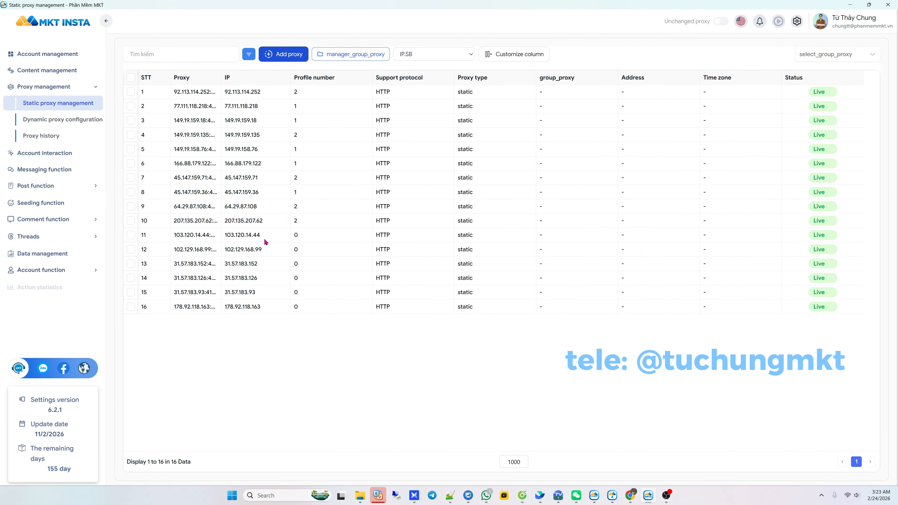
Assign proxies 11–16, filtering the target accounts to the Guide add account category
click(130, 236)
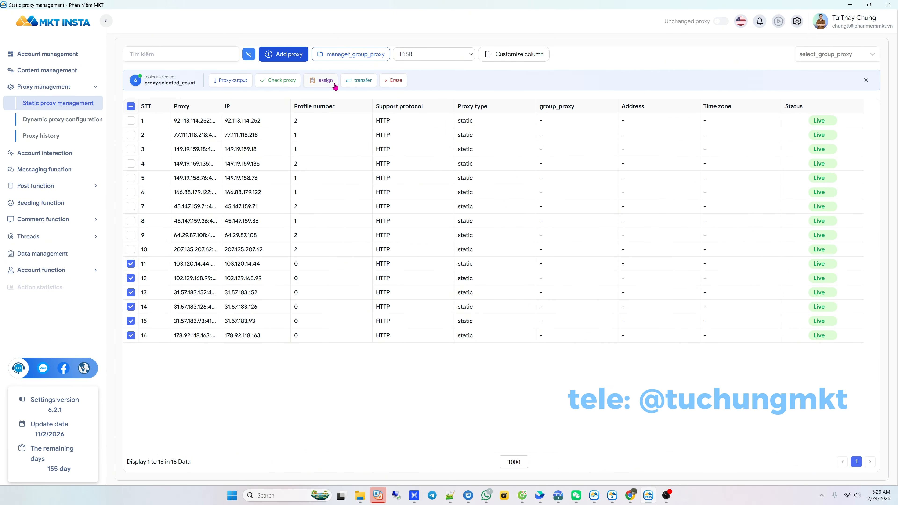
click(324, 82)
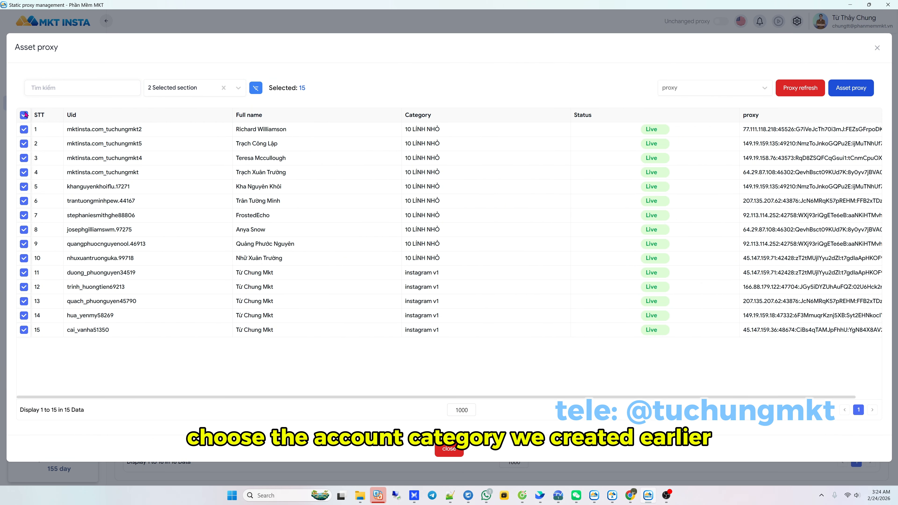
click(178, 87)
click(223, 88)
click(194, 88)
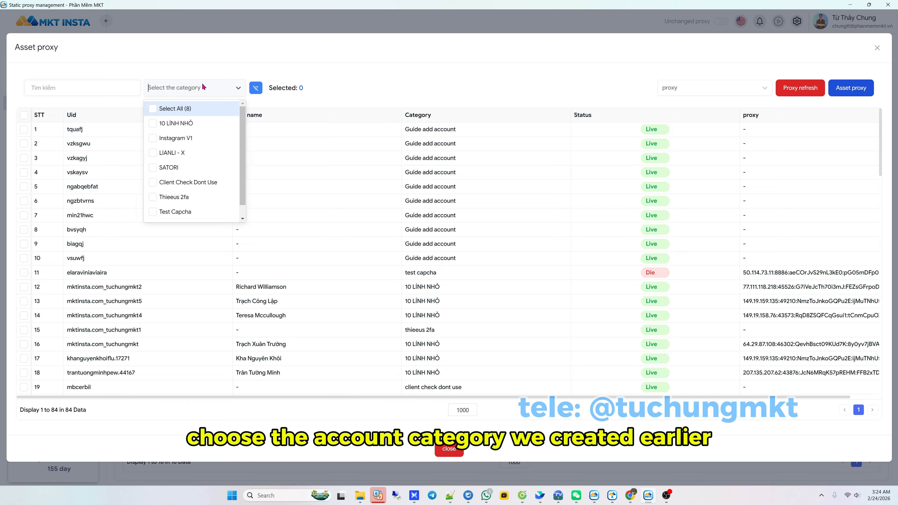
click(182, 213)
click(42, 130)
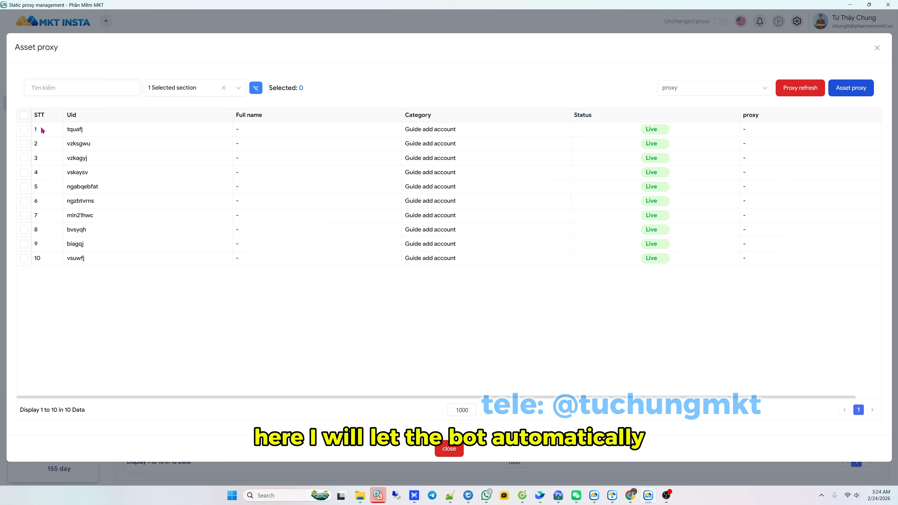
Use Automatically Divide The Proxy For Accounts to assign proxies to the ten accounts
click(702, 88)
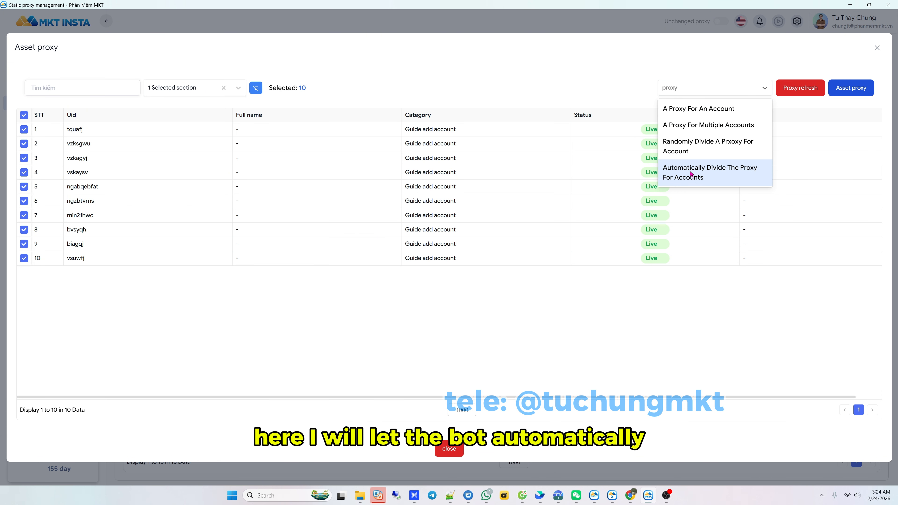
click(695, 177)
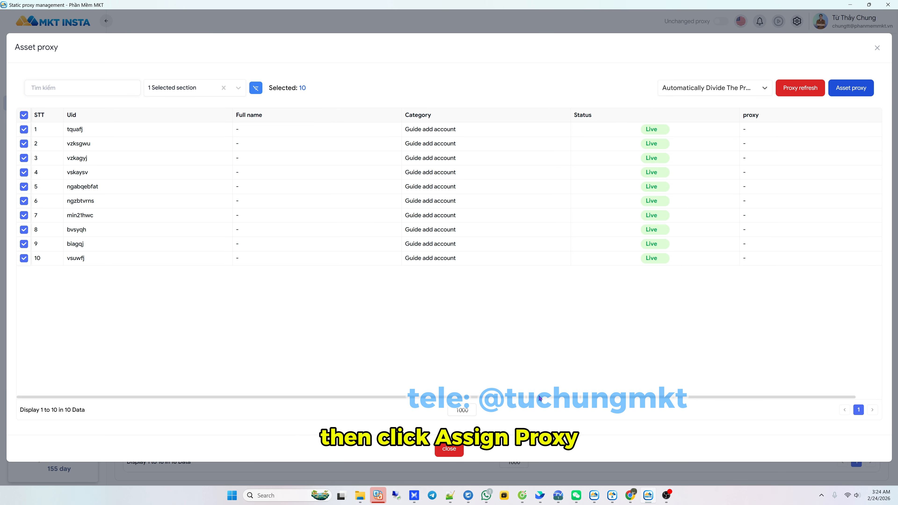
click(852, 91)
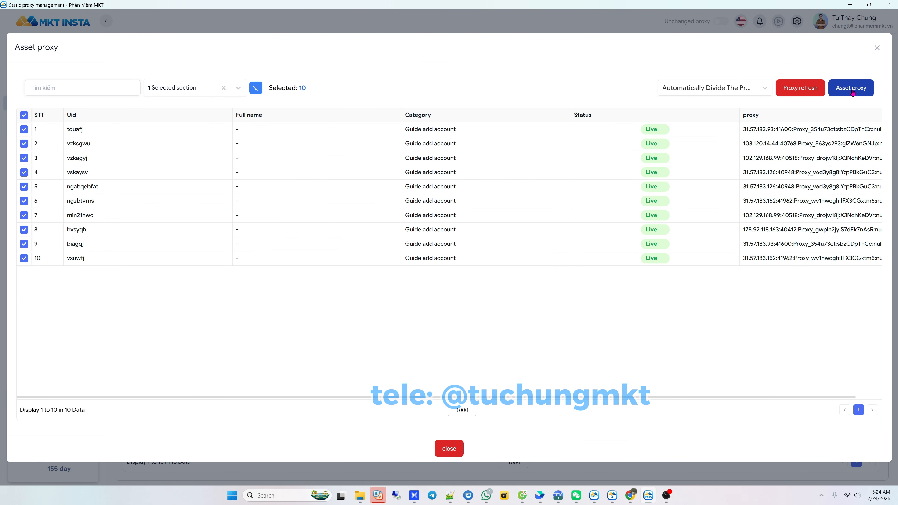
click(459, 446)
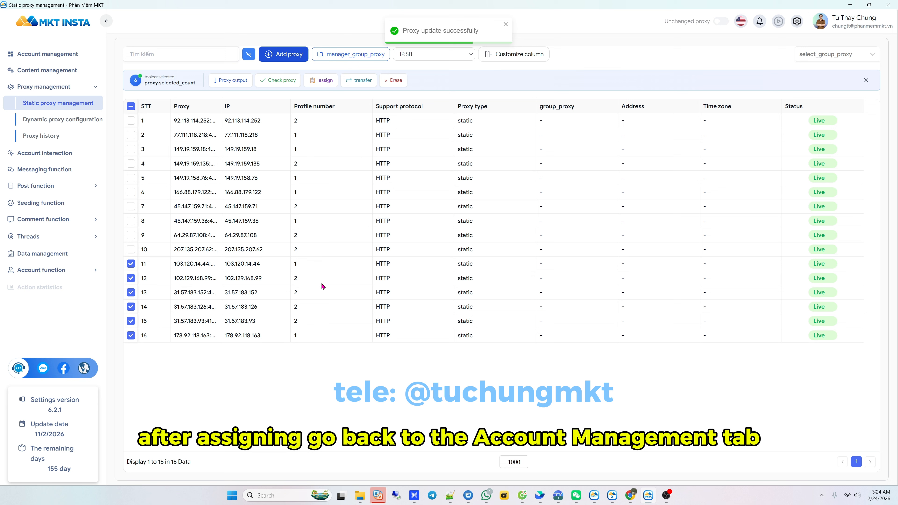
Select all ten Guide add account accounts and run Log in account > Login Instagram
click(64, 56)
click(134, 322)
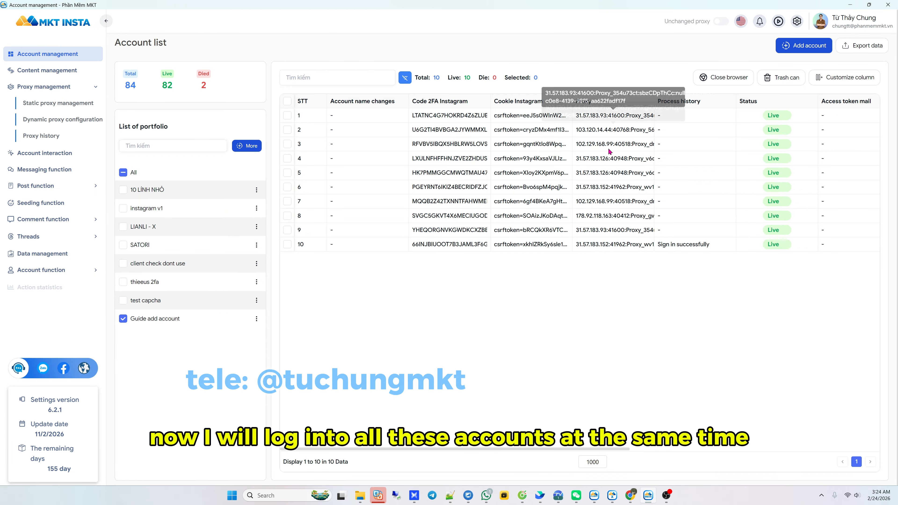
key(ctrl+a)
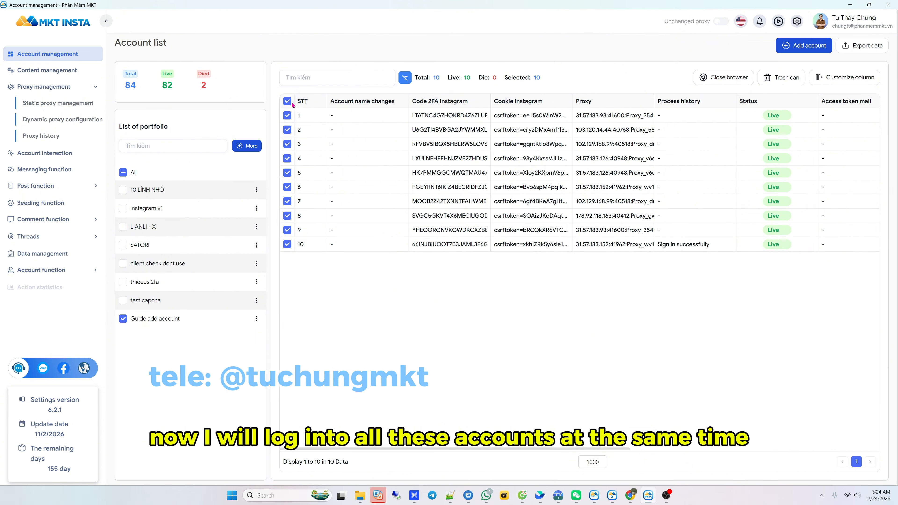
right_click(362, 146)
mouse_move(425, 197)
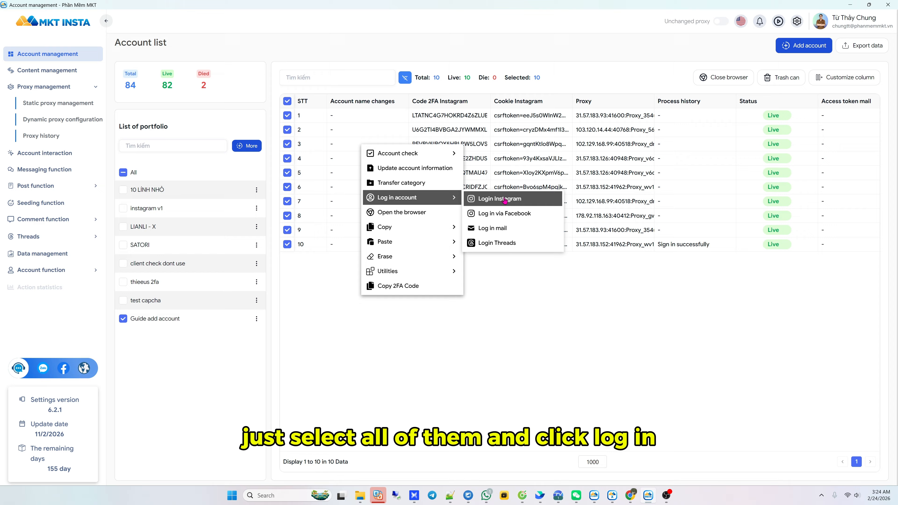
click(508, 200)
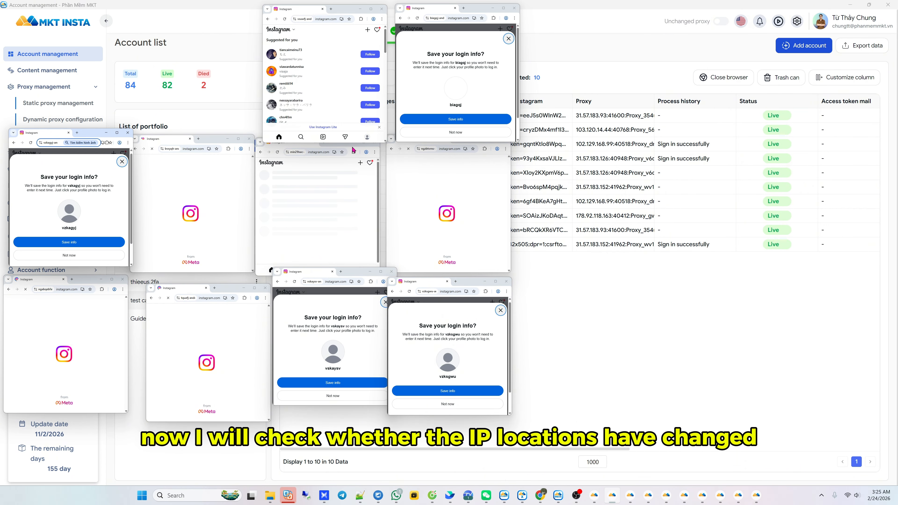
Search 'what is my ip' and load an IP lookup page in the first two account browsers
click(331, 9)
text(what is my ip)
key(Return)
click(355, 82)
scroll(350, 82, down, 10)
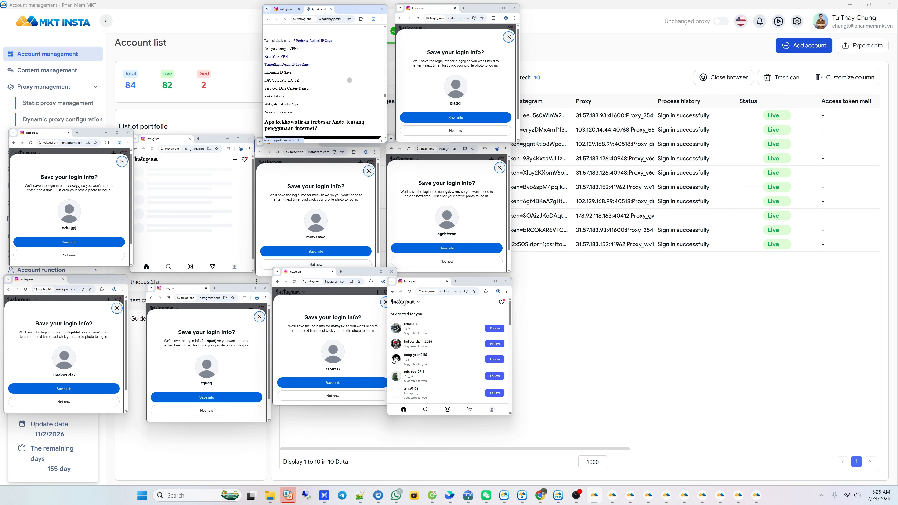
click(464, 9)
key(ctrl+v)
key(Return)
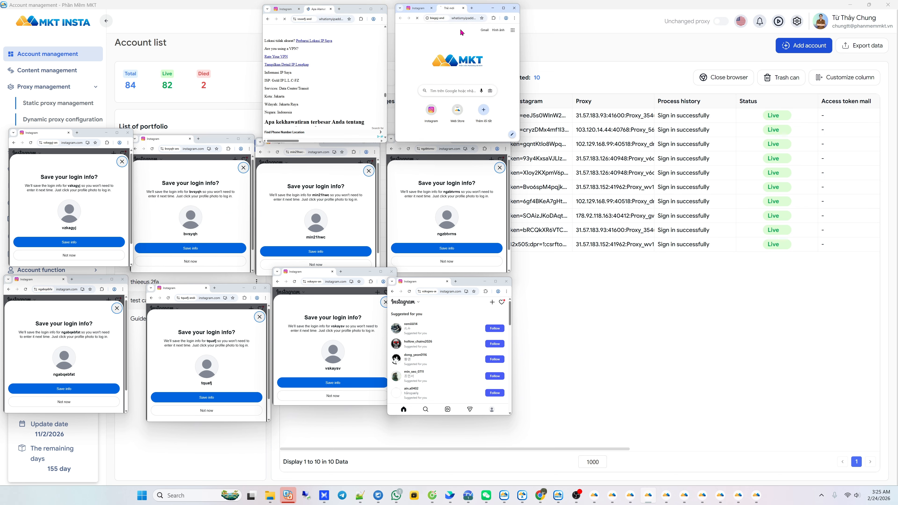
scroll(461, 33, down, 3)
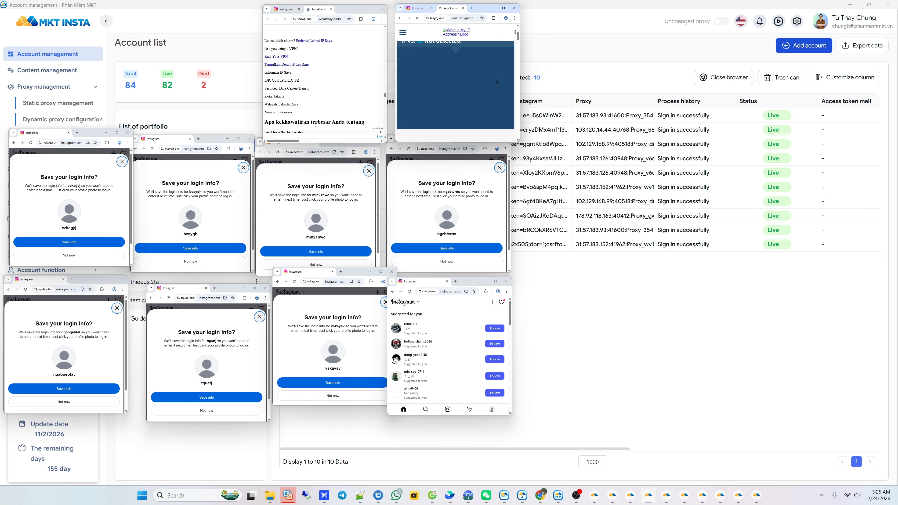
Search 'my ip' and 'my location' in further account browsers and open the IP result
click(77, 132)
text(my ip)
key(Return)
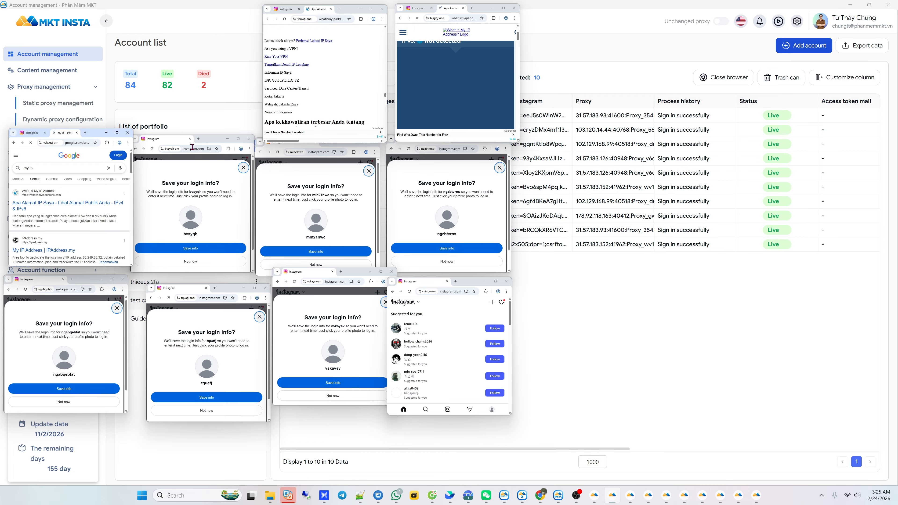
click(198, 138)
text(my locat)
key(Return)
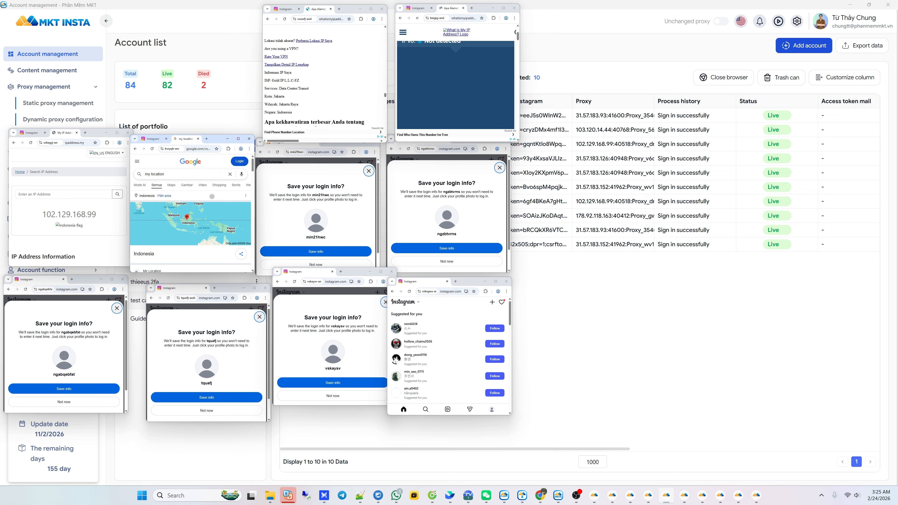
text(my ip)
key(Return)
click(183, 206)
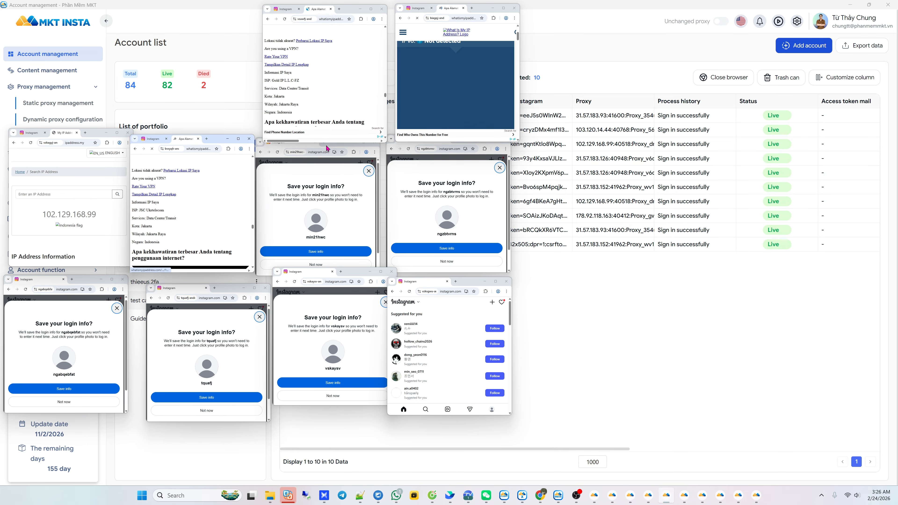
click(324, 144)
click(188, 162)
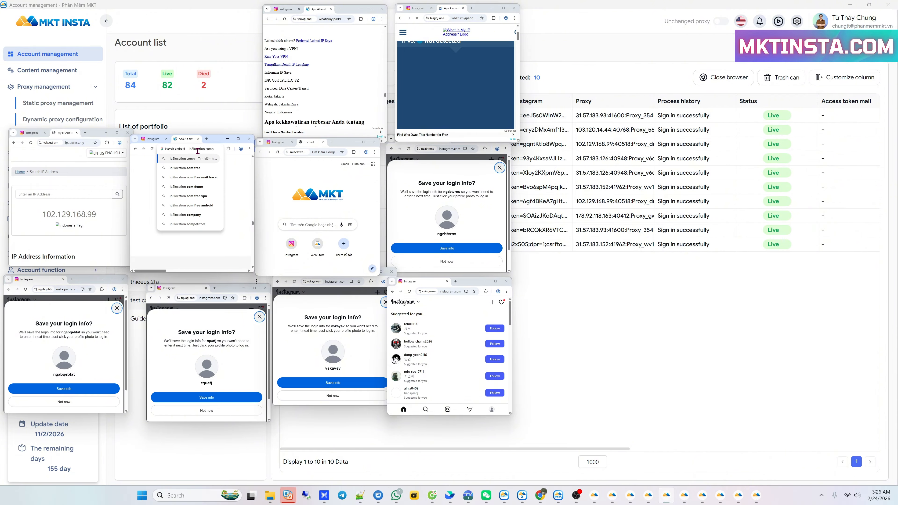
Load ip2location.com in three more account browsers, dismissing its cookie notice
click(332, 142)
key(ctrl+v)
key(Return)
click(225, 264)
scroll(213, 238, down, 5)
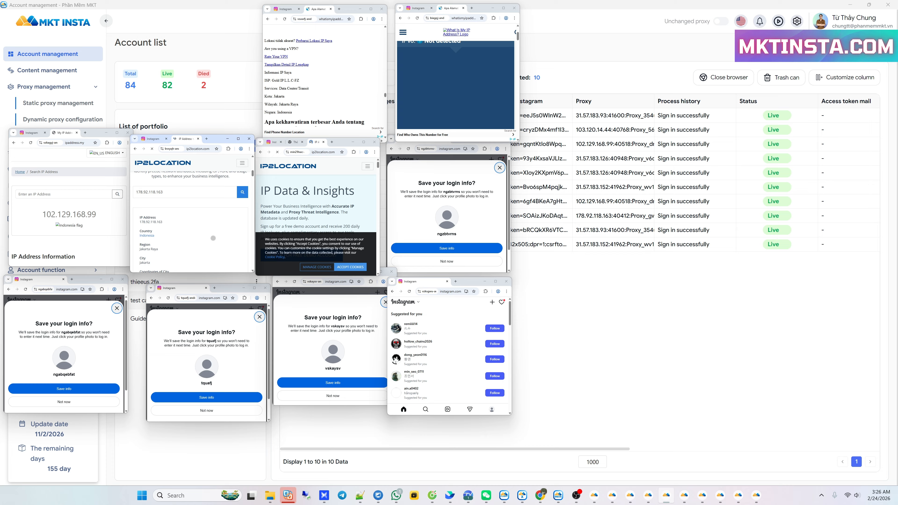
click(72, 279)
key(ctrl+v)
key(Return)
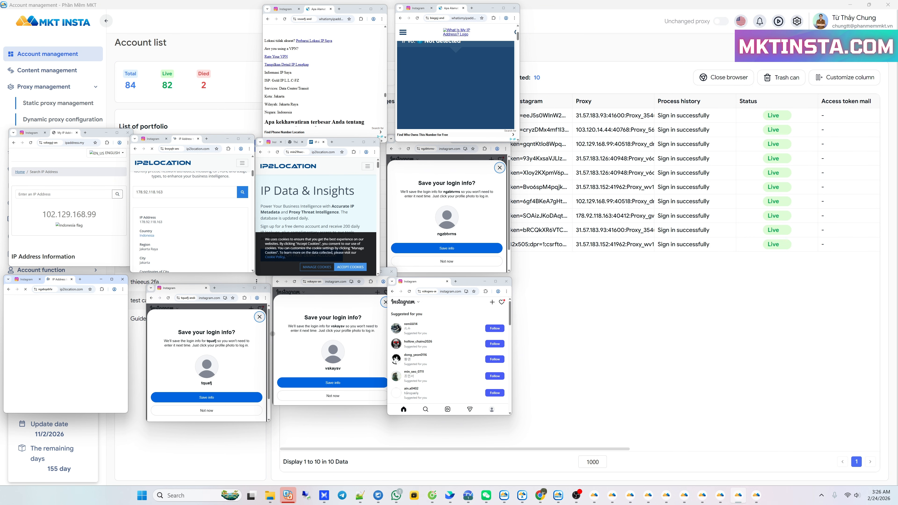
click(214, 288)
key(ctrl+v)
key(Return)
Load ip2location.com in the remaining account browsers
click(336, 285)
click(340, 272)
key(ctrl+v)
key(shift+Return)
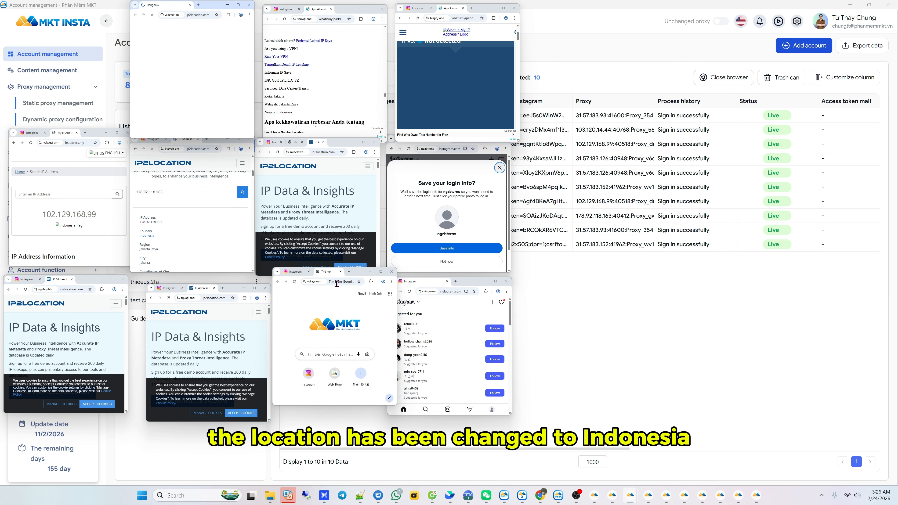
click(337, 282)
drag(356, 272, 356, 287)
click(456, 282)
click(459, 290)
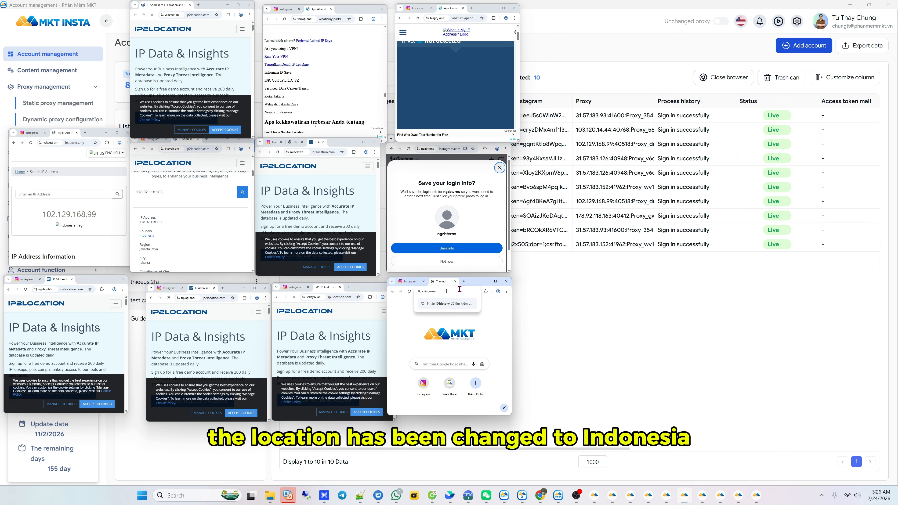
key(ctrl+v)
key(Return)
scroll(350, 348, down, 4)
scroll(351, 348, down, 3)
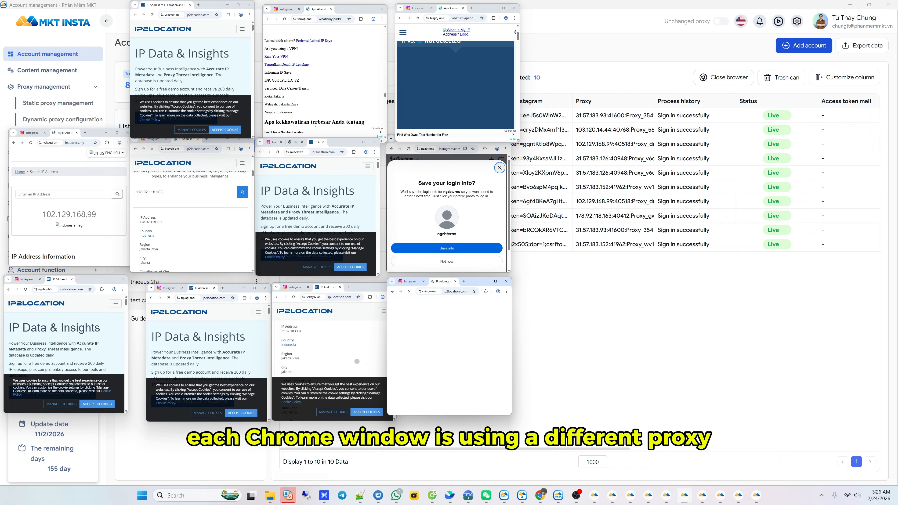
Dismiss cookie notices to read IP locations like 103.120.14.44, then close all account browsers
click(367, 414)
click(241, 413)
scroll(224, 365, down, 7)
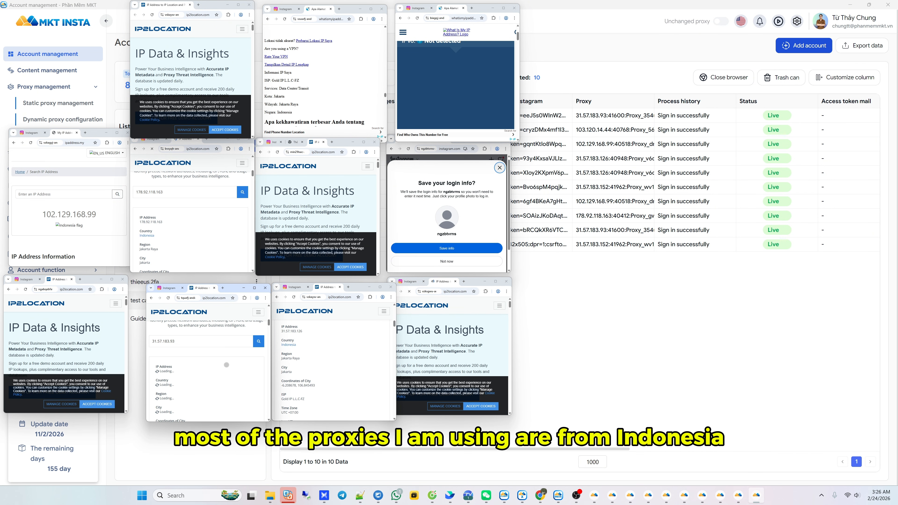
click(98, 405)
scroll(184, 365, up, 1)
scroll(81, 353, down, 7)
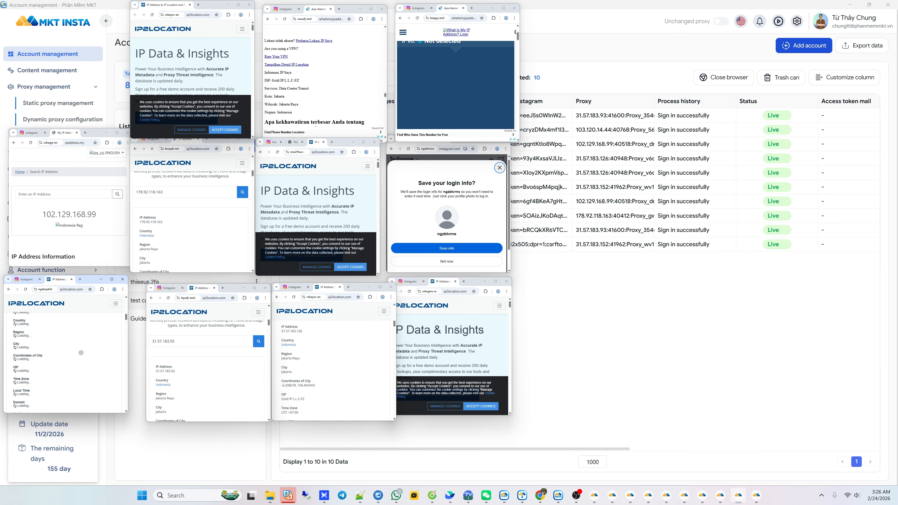
click(480, 406)
scroll(449, 354, down, 6)
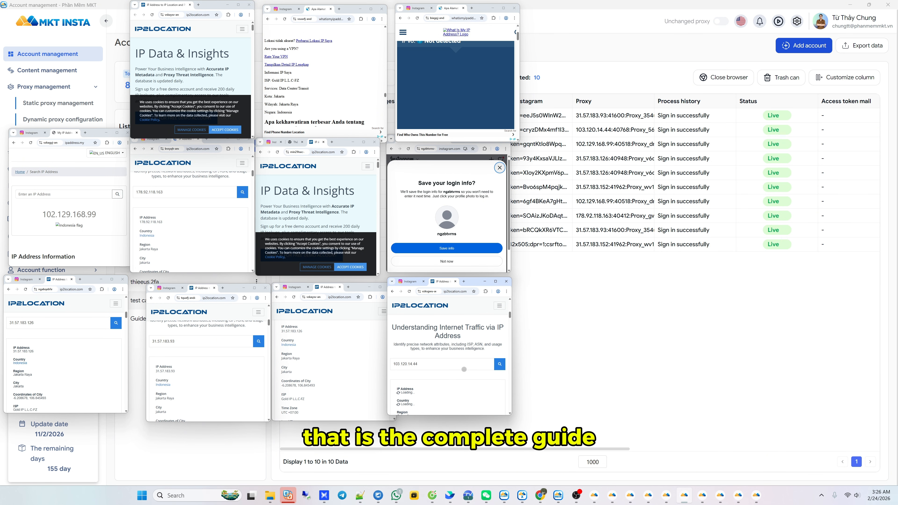
click(320, 221)
scroll(331, 227, down, 8)
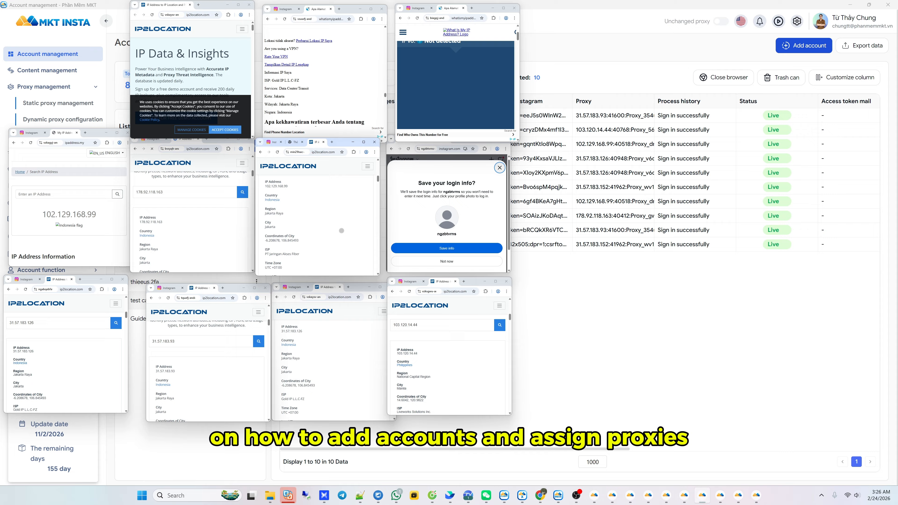
scroll(88, 222, down, 3)
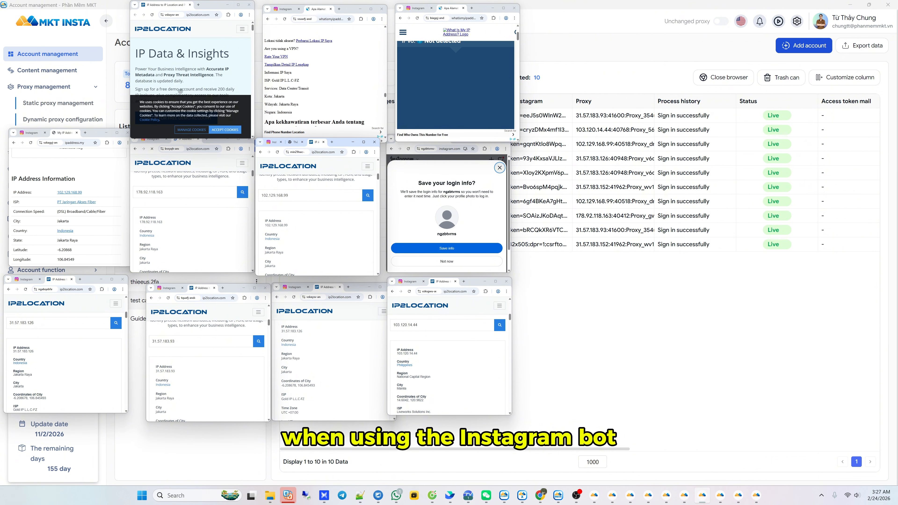
scroll(180, 91, down, 8)
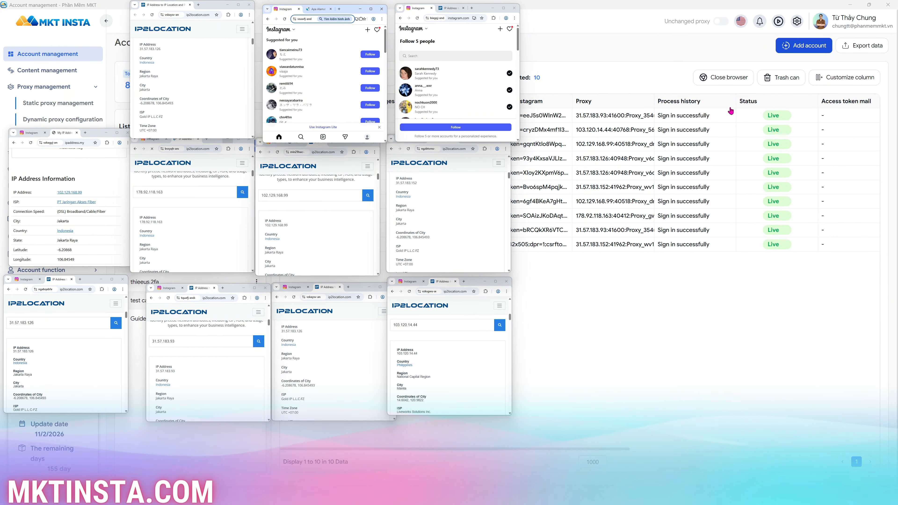
click(728, 81)
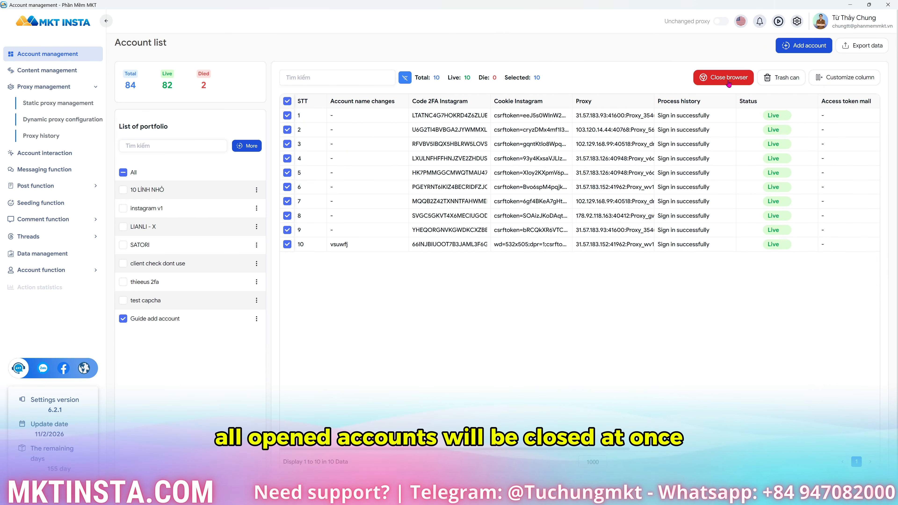